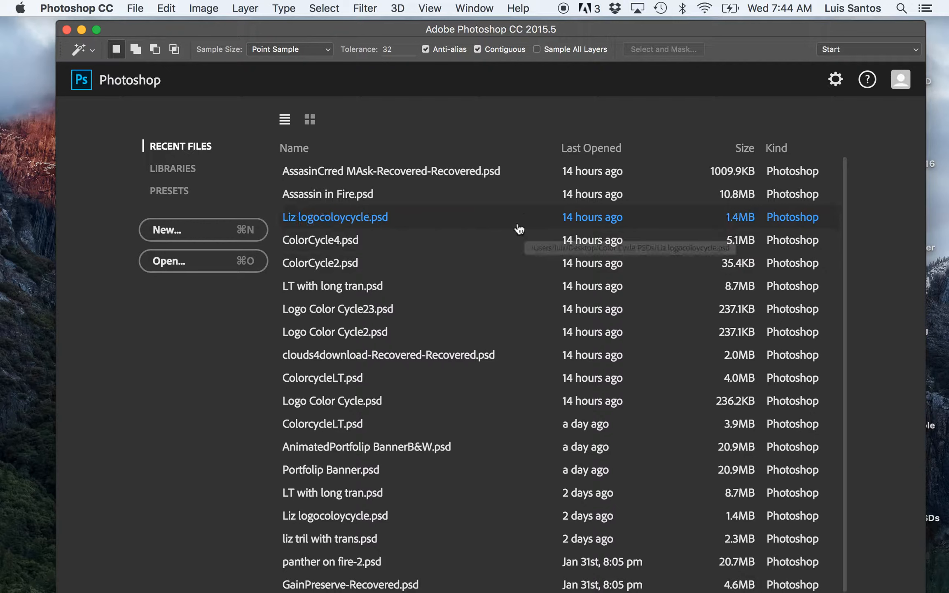
# Step: Create a new 450 × 450 pixel RGB document with a white background, named "Color Cycle"
pyautogui.click(167, 233)
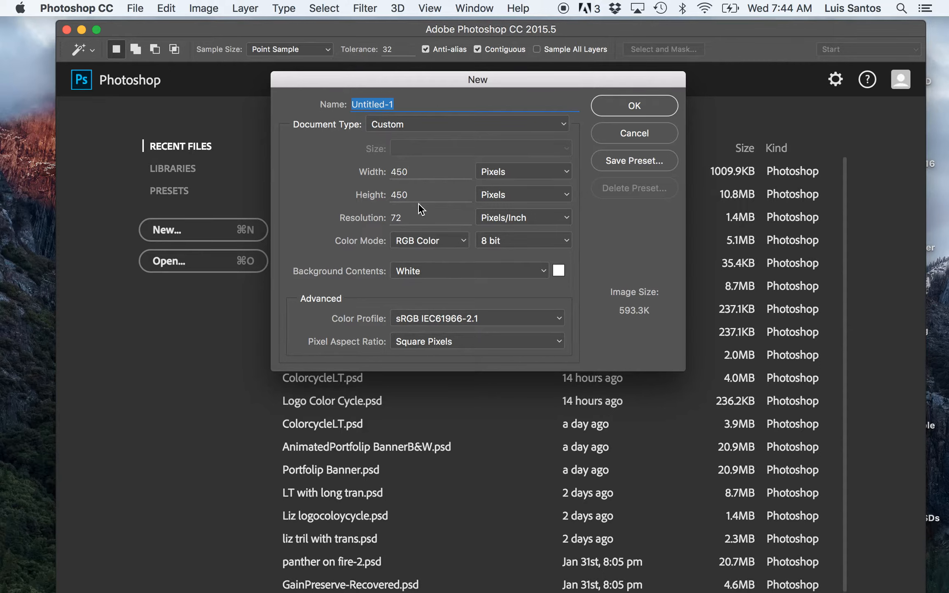
pyautogui.write('Color Cycle')
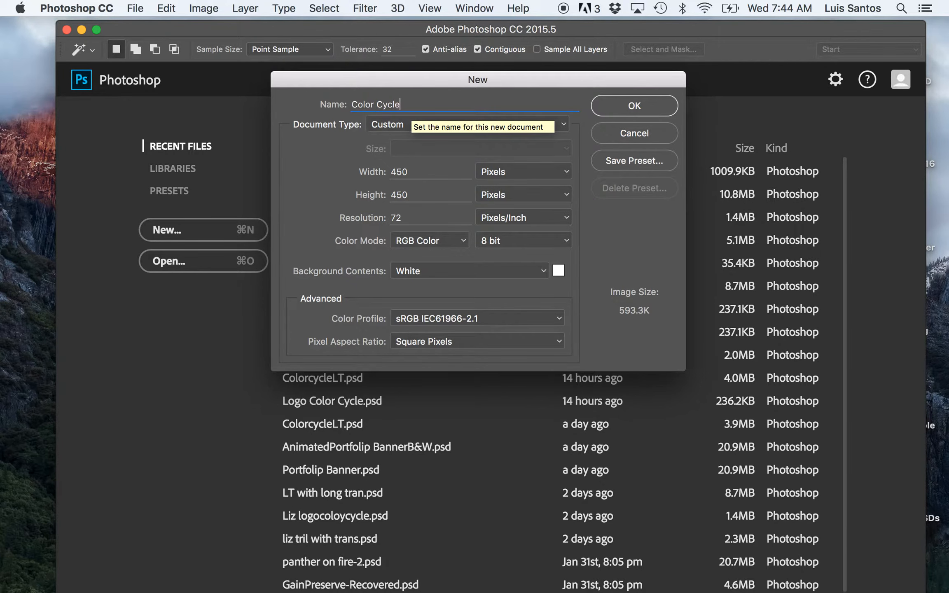
pyautogui.click(627, 106)
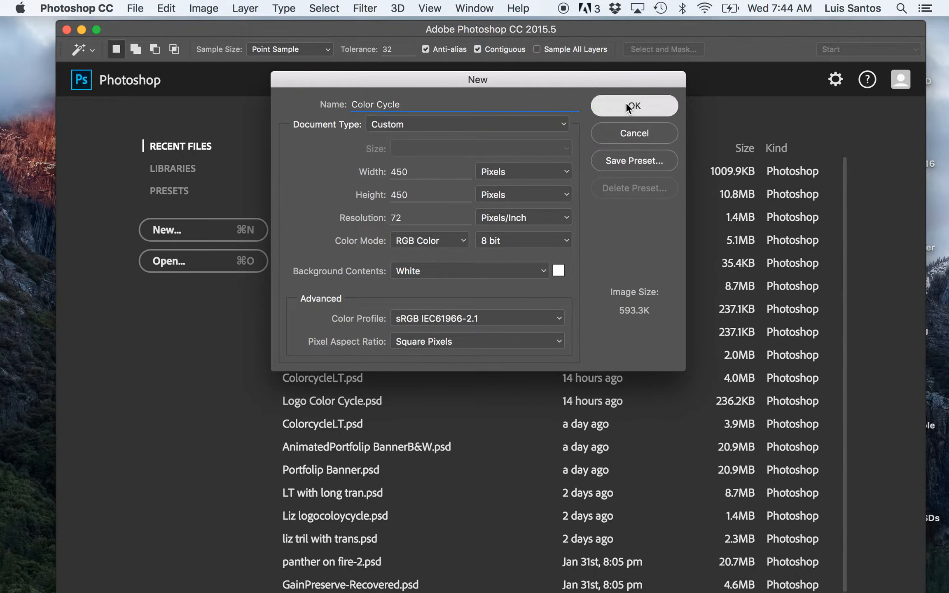
# Step: Switch to Illustrator and copy both the mountain symbol and the MONTZEN lettering of the logo
pyautogui.moveTo(643, 193); pyautogui.dragTo(840, 205)
pyautogui.hotkey('ctrl', 'Right')
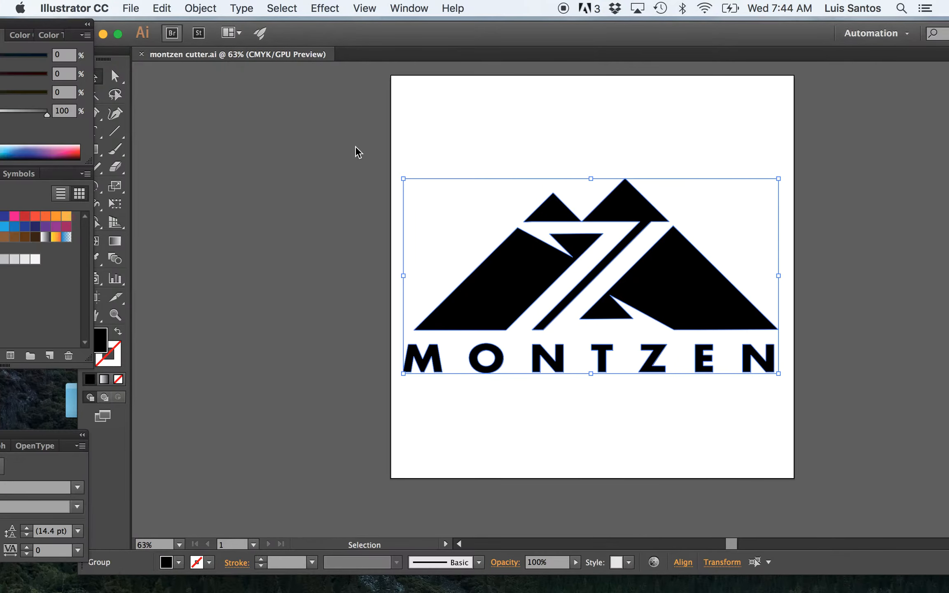
pyautogui.click(471, 142)
pyautogui.click(515, 246)
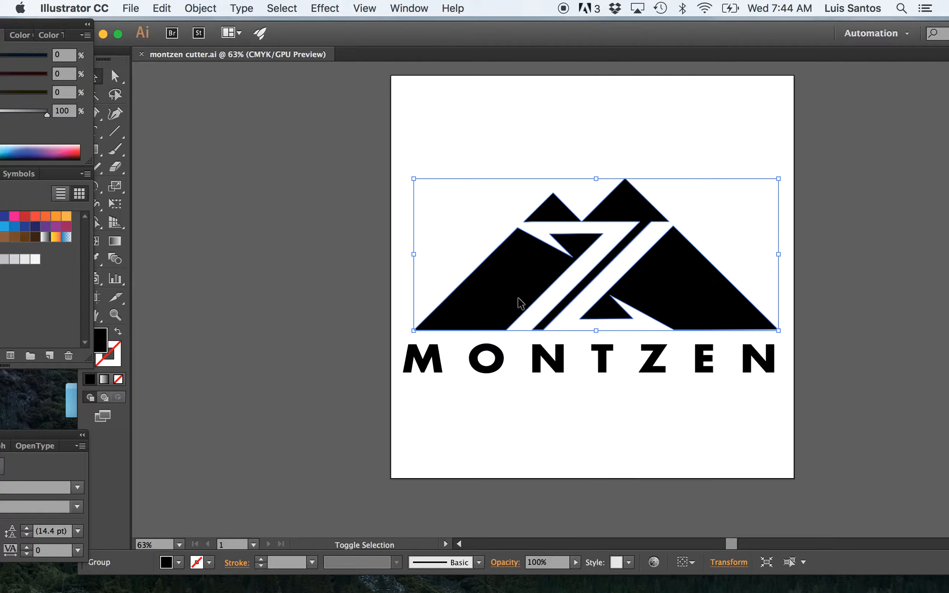
pyautogui.keyDown('shift'); pyautogui.click(489, 350); pyautogui.keyUp('shift')
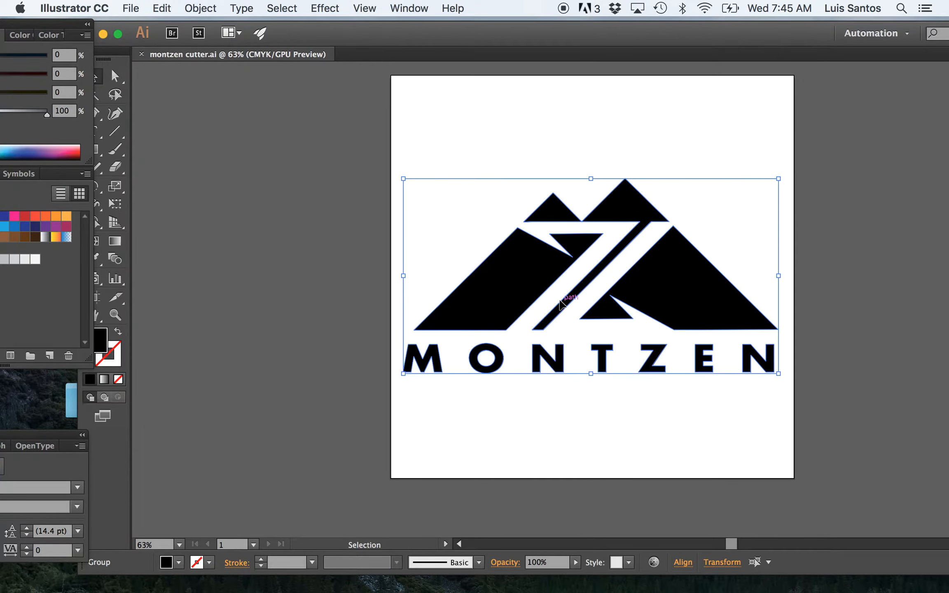
pyautogui.press('super+c')
# Step: Return to Photoshop and paste the copied logo as pixels into the Color Cycle document
pyautogui.hotkey('ctrl', 'Left')
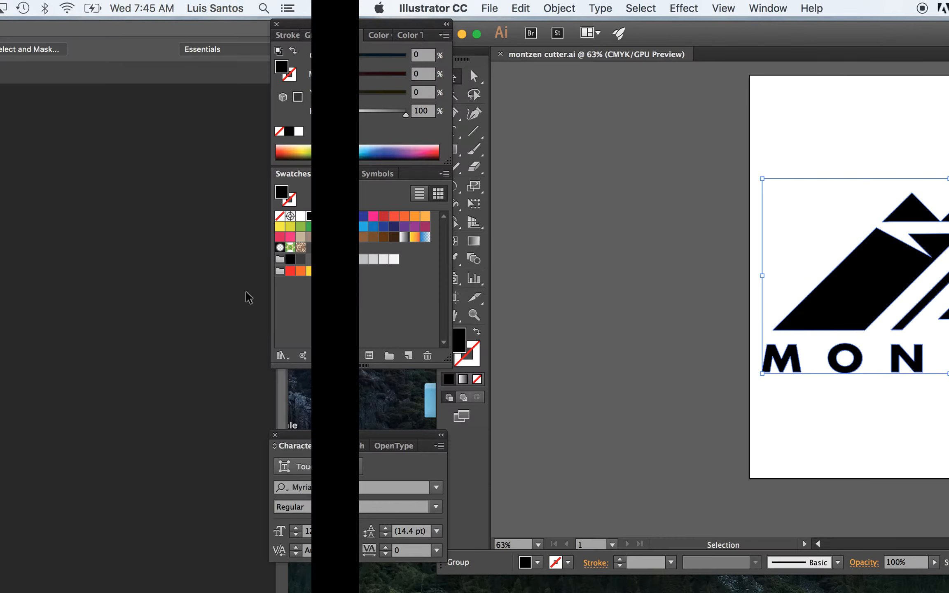
pyautogui.press('super+v')
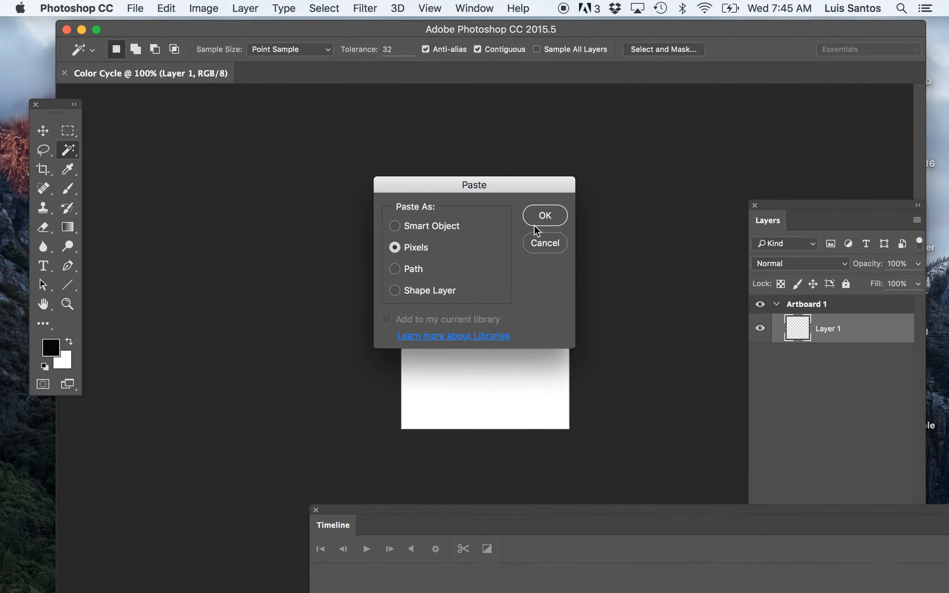
pyautogui.click(544, 216)
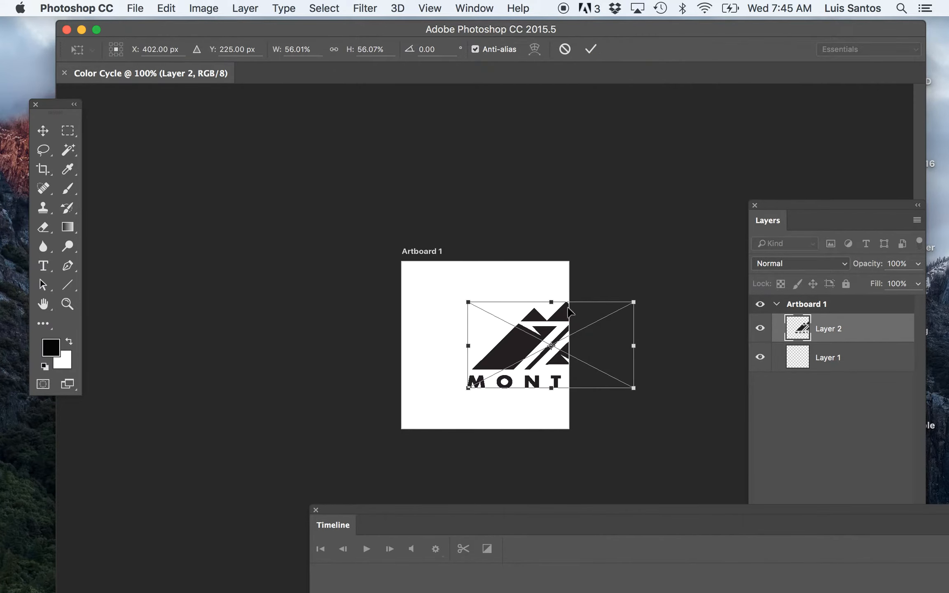
# Step: Move the pasted logo onto the artboard, scale it down slightly and centre it with a margin on each side
pyautogui.moveTo(518, 346); pyautogui.dragTo(456, 332)
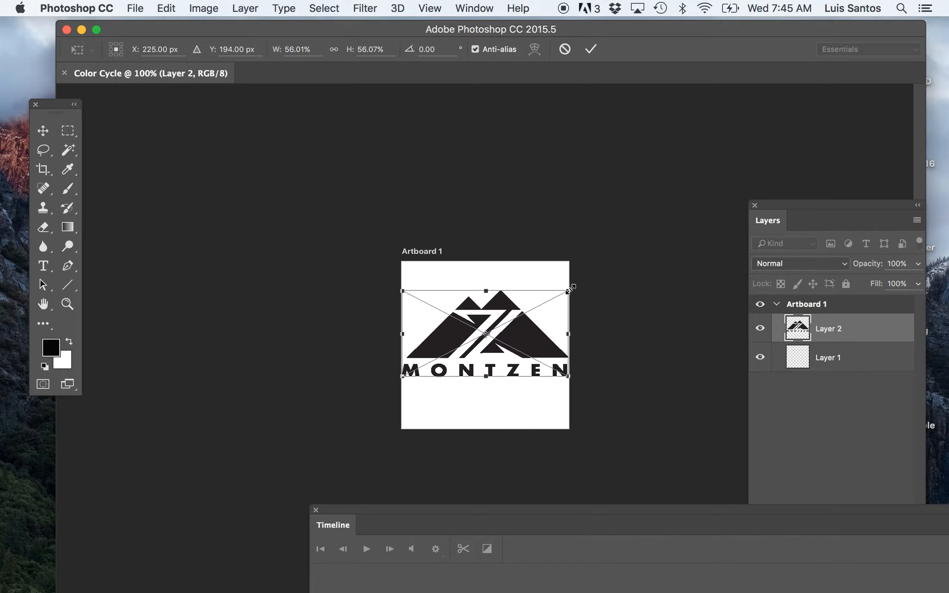
pyautogui.moveTo(571, 289); pyautogui.dragTo(553, 298)
pyautogui.moveTo(510, 330); pyautogui.dragTo(521, 338)
pyautogui.press('Return')
# Step: Select Layer 1 together with Layer 2 and activate the Move tool
pyautogui.press('w')
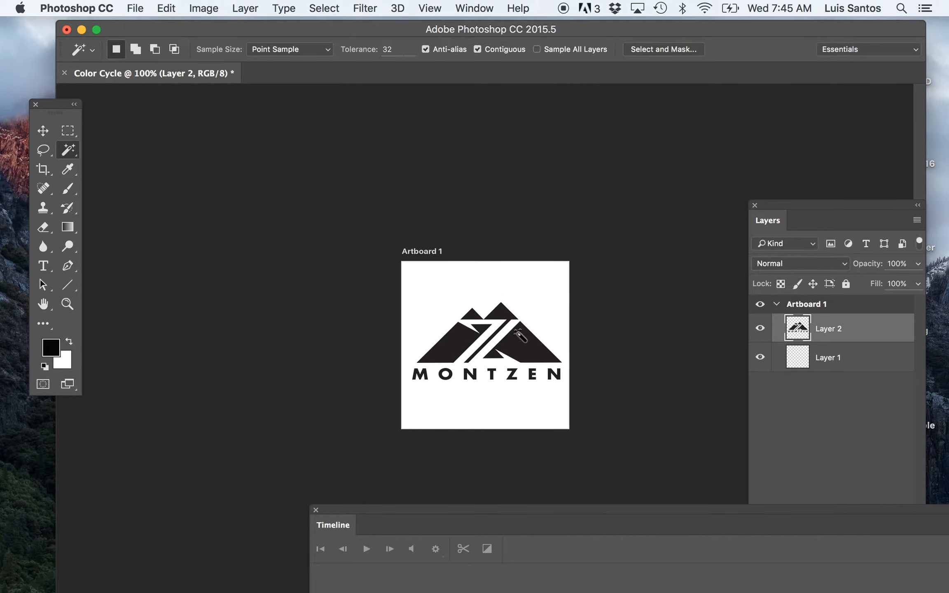
pyautogui.keyDown('shift'); pyautogui.click(838, 362); pyautogui.keyUp('shift')
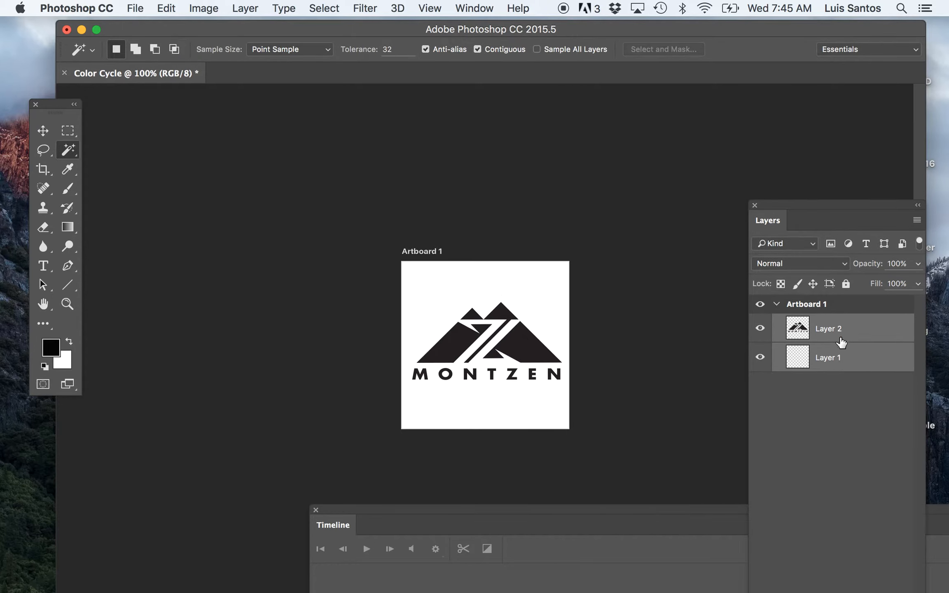
pyautogui.click(44, 132)
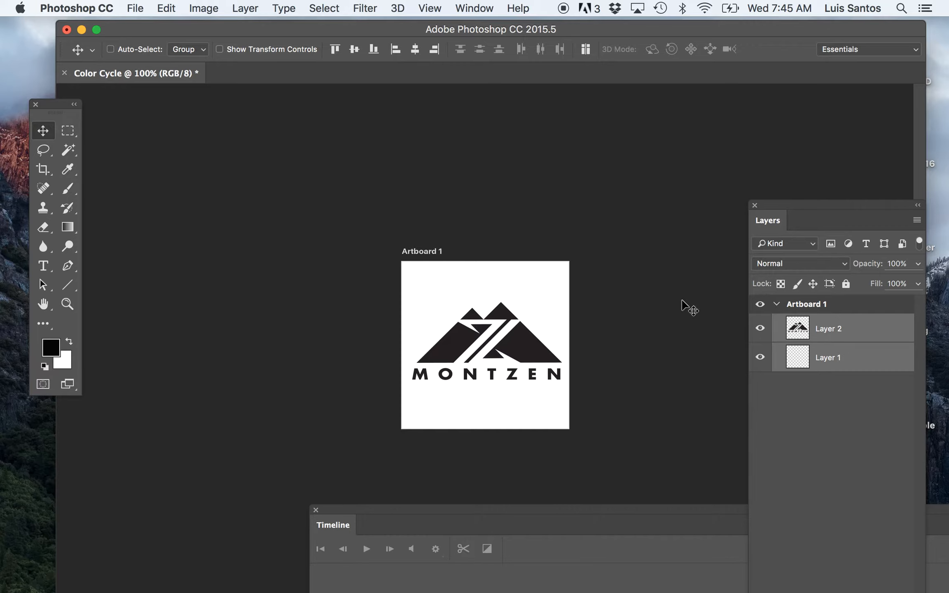
# Step: Duplicate the logo layer, Layer 2, within Artboard 1 and name the copy "CoclorCycle2"
pyautogui.click(823, 330)
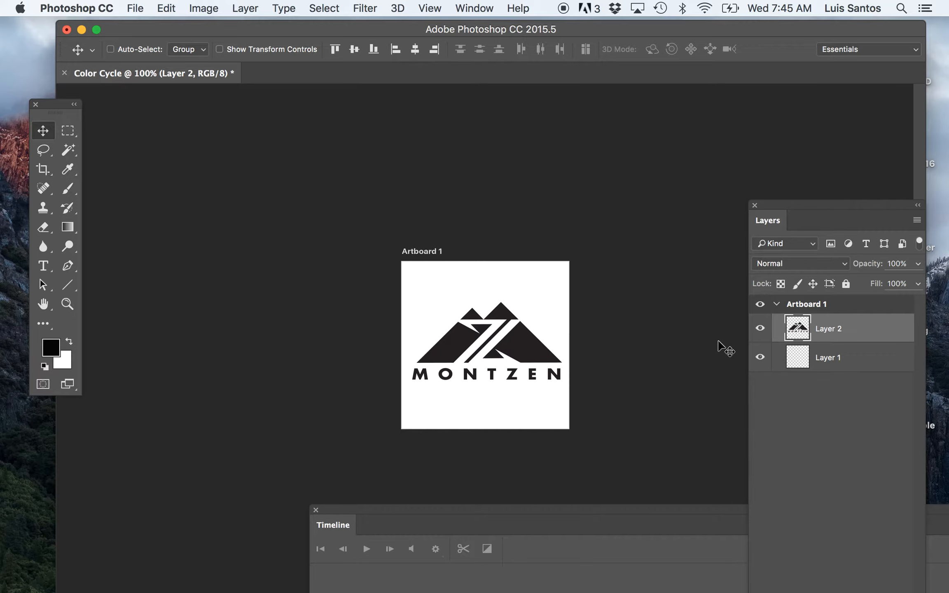
pyautogui.press('super+equal')
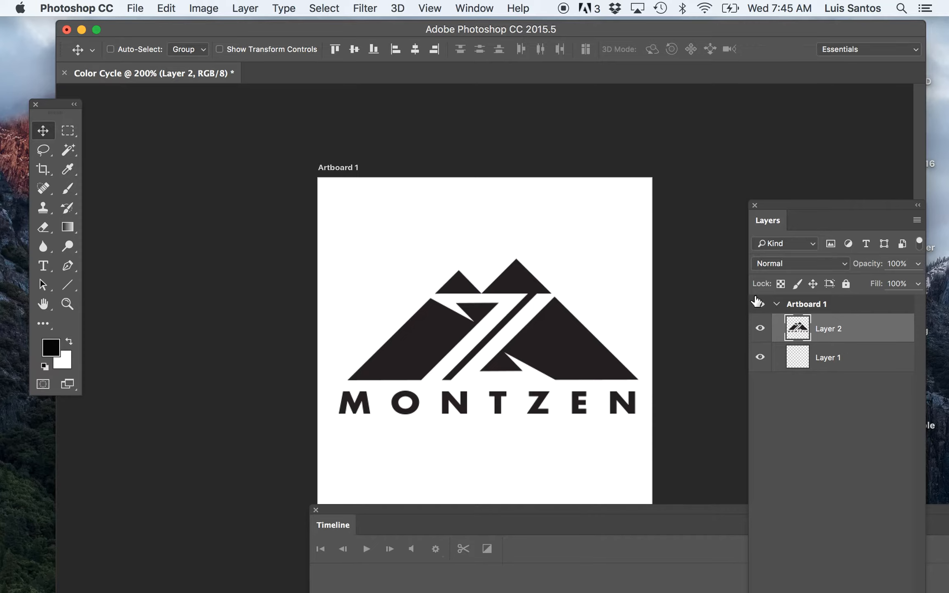
pyautogui.click(249, 8)
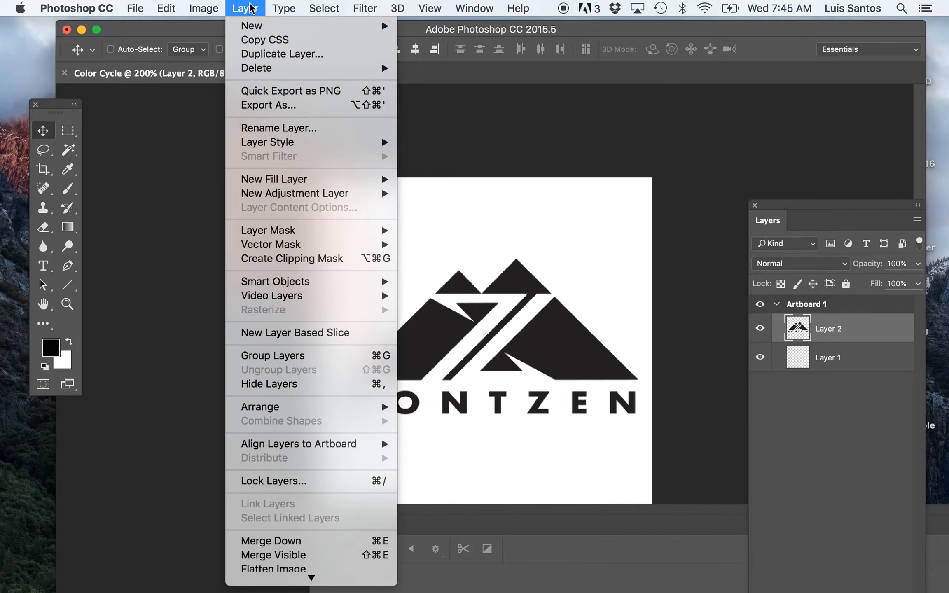
pyautogui.click(251, 54)
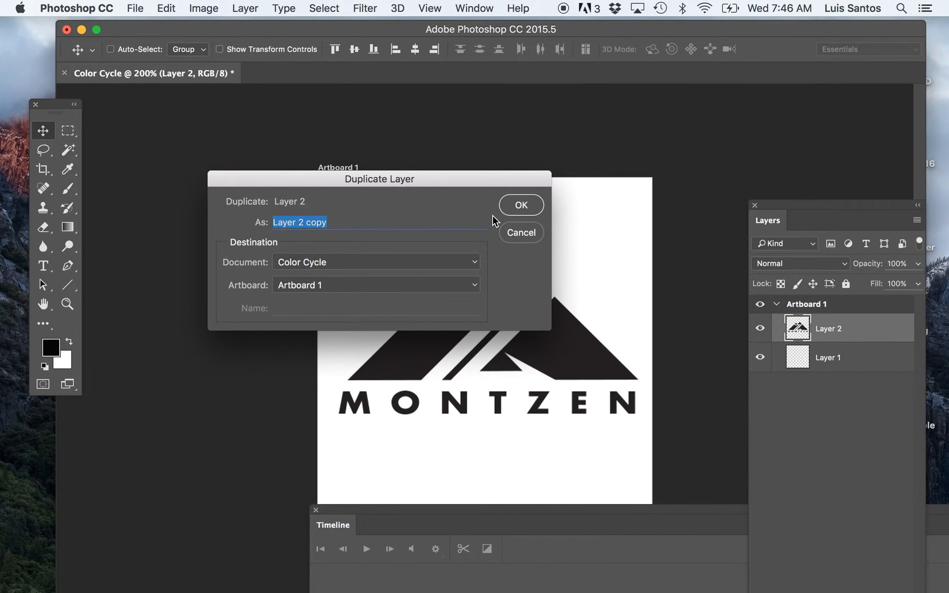
pyautogui.write('Circlecycle')
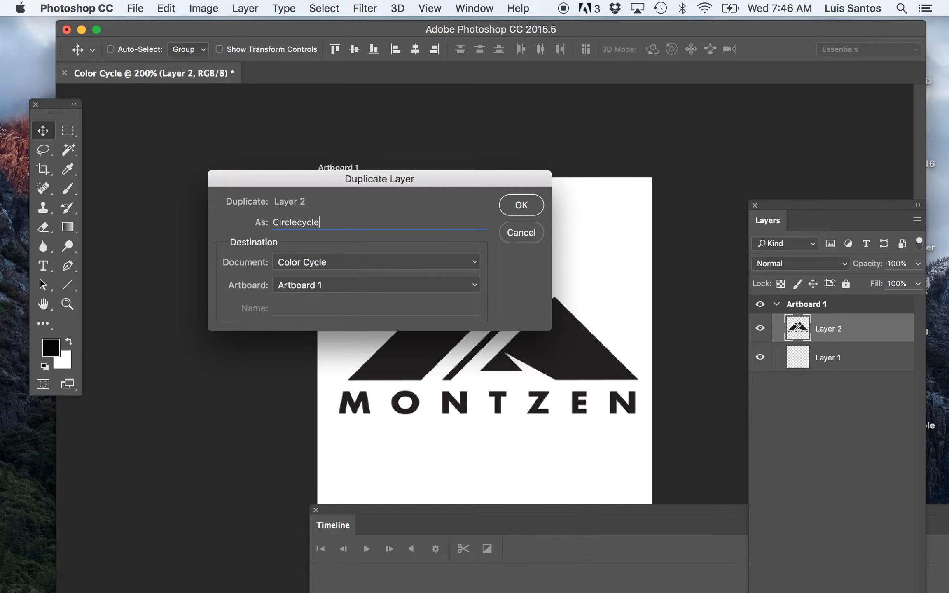
pyautogui.moveTo(326, 222); pyautogui.dragTo(265, 218)
pyautogui.write('Coc')
pyautogui.press('BackSpace')
pyautogui.click(520, 204)
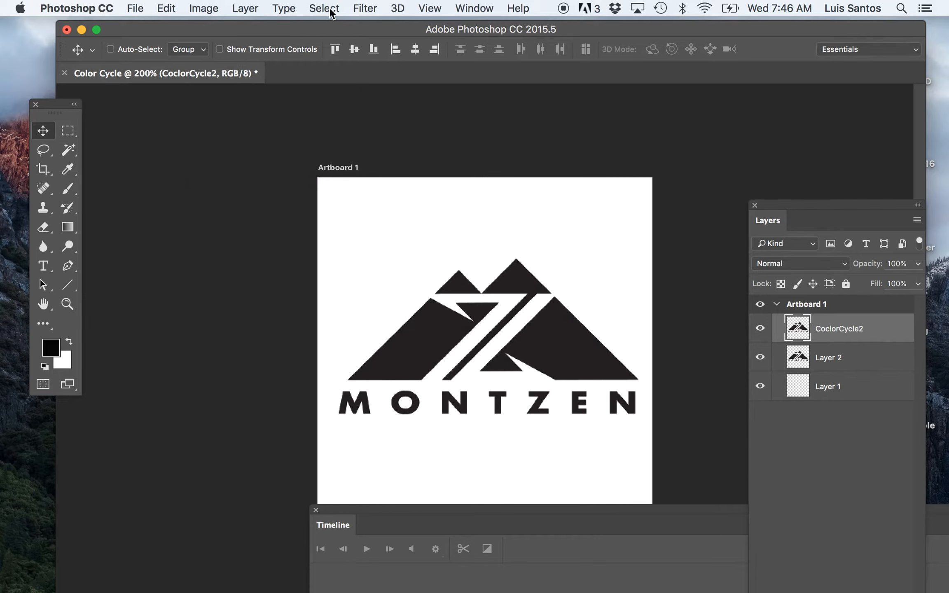
# Step: Apply a radial Gradient Overlay to the CoclorCycle2 layer using the red-to-green preset at 123% scale
pyautogui.click(245, 9)
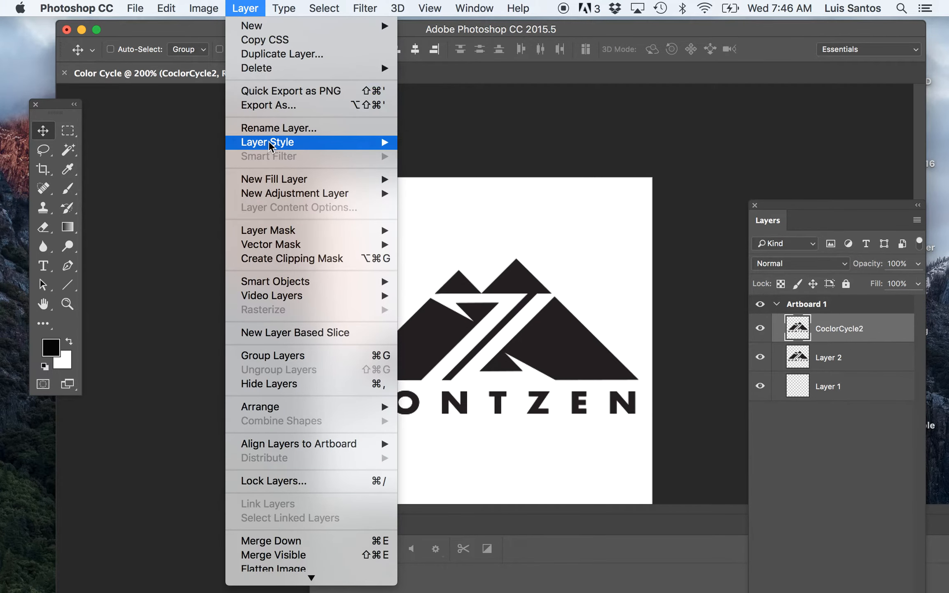
pyautogui.moveTo(270, 145)
pyautogui.click(458, 250)
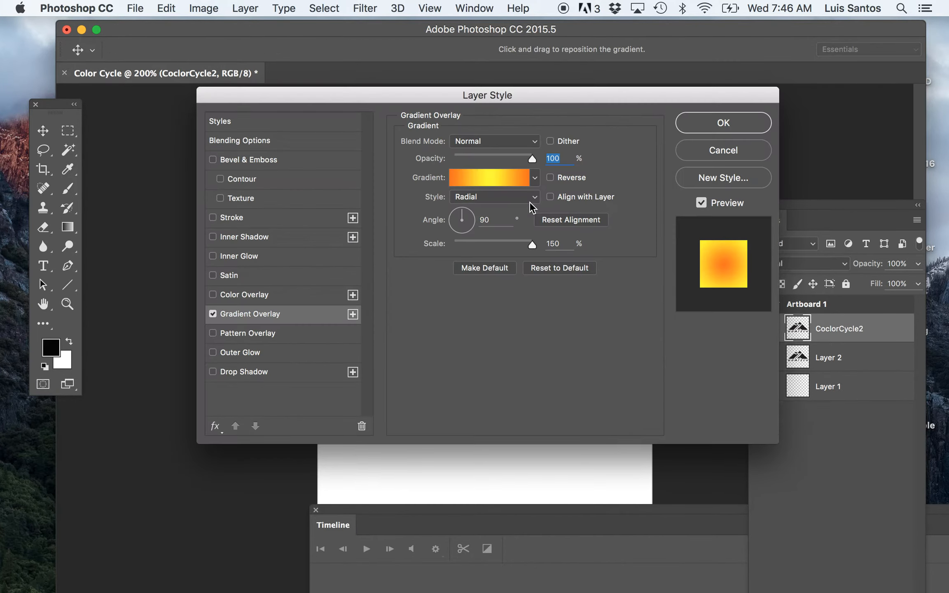
pyautogui.moveTo(617, 97); pyautogui.dragTo(633, 462)
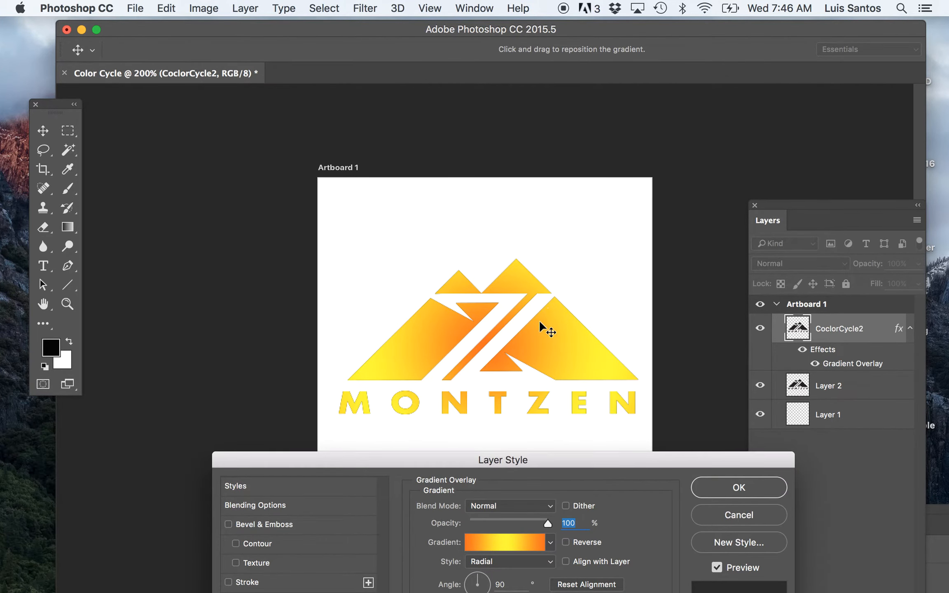
pyautogui.moveTo(573, 458); pyautogui.dragTo(242, 50)
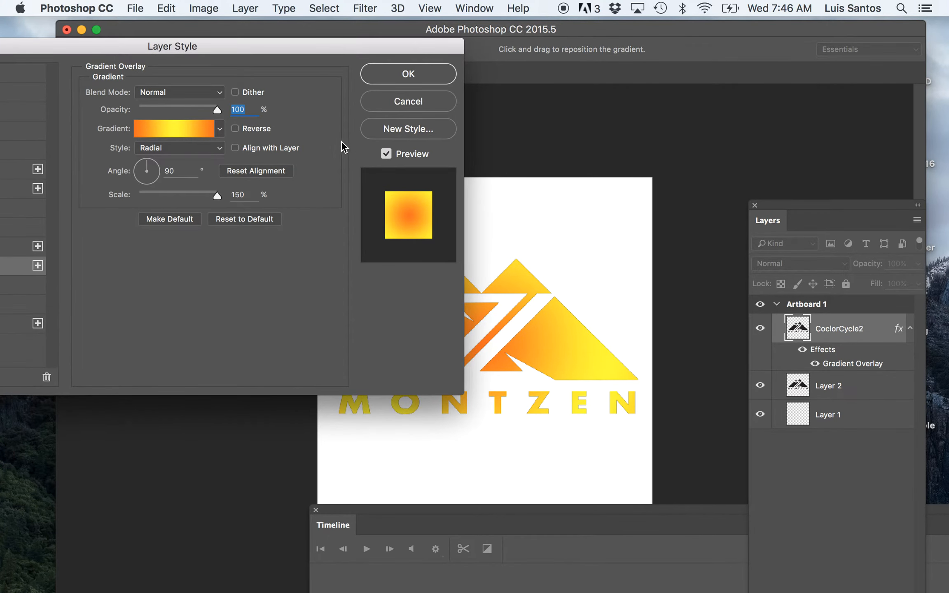
pyautogui.click(221, 130)
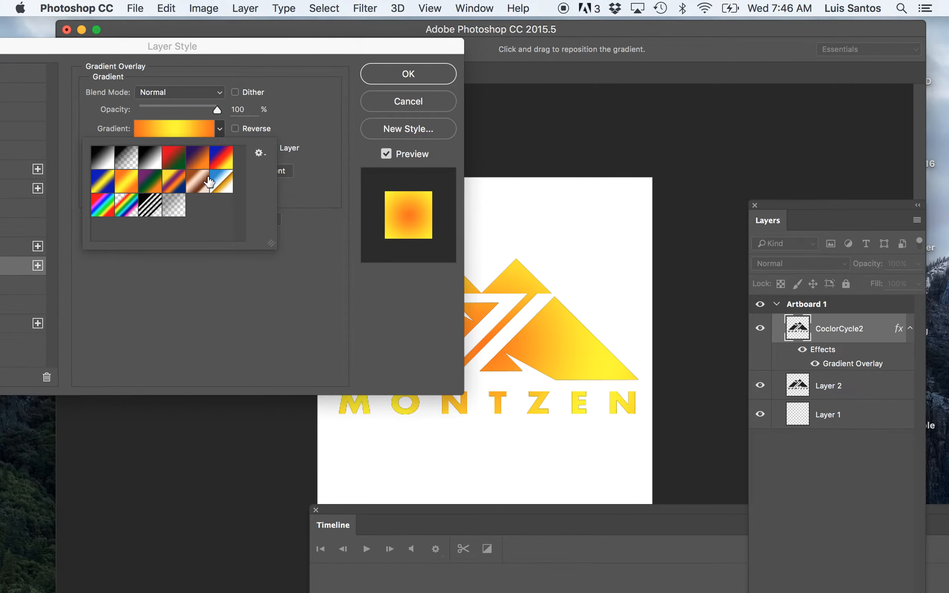
pyautogui.click(101, 190)
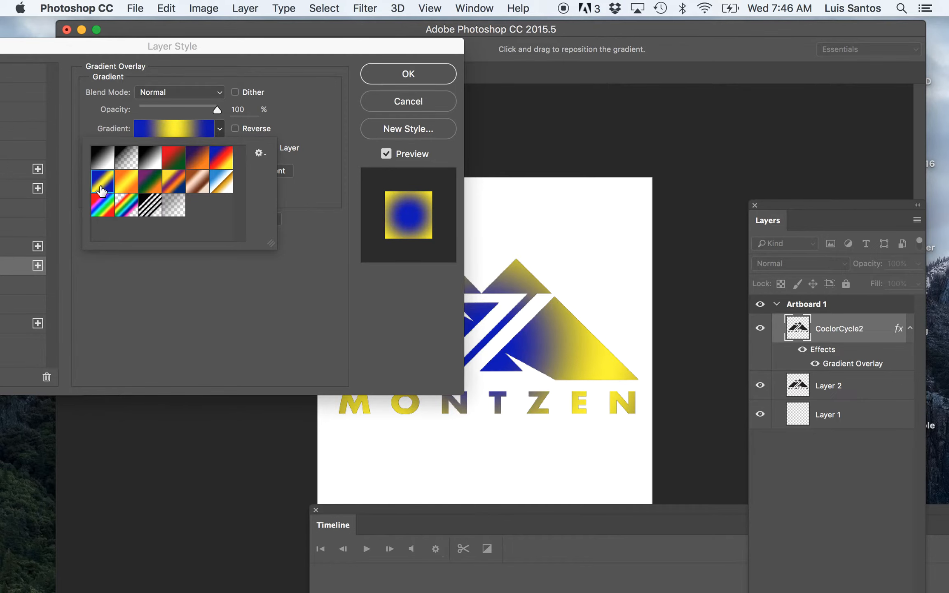
pyautogui.click(168, 161)
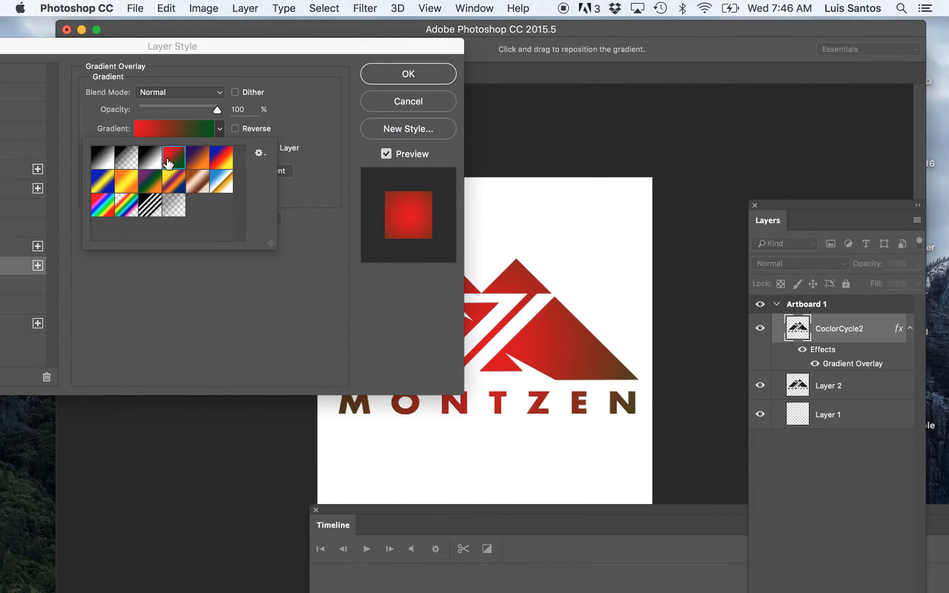
pyautogui.moveTo(330, 44); pyautogui.dragTo(553, 449)
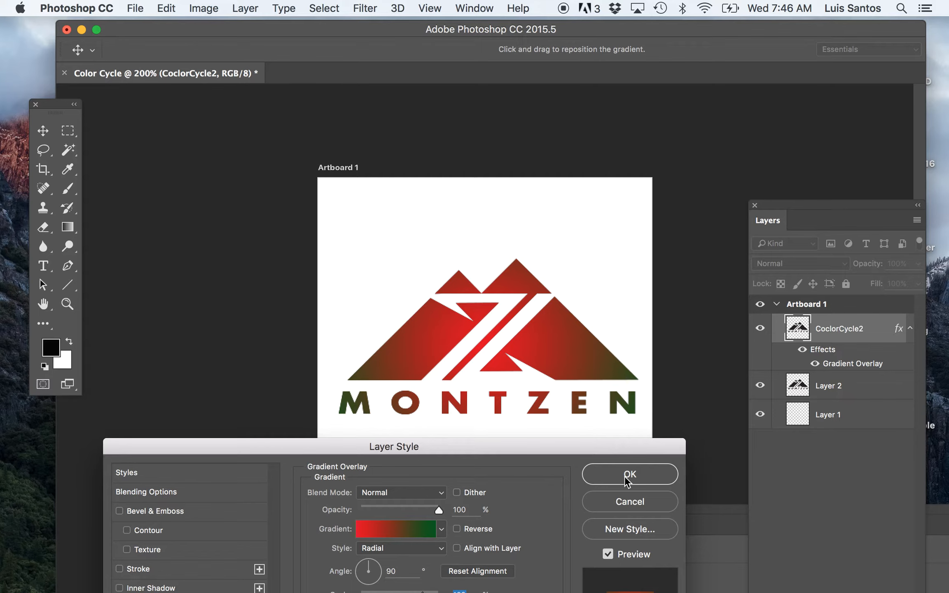
pyautogui.click(620, 473)
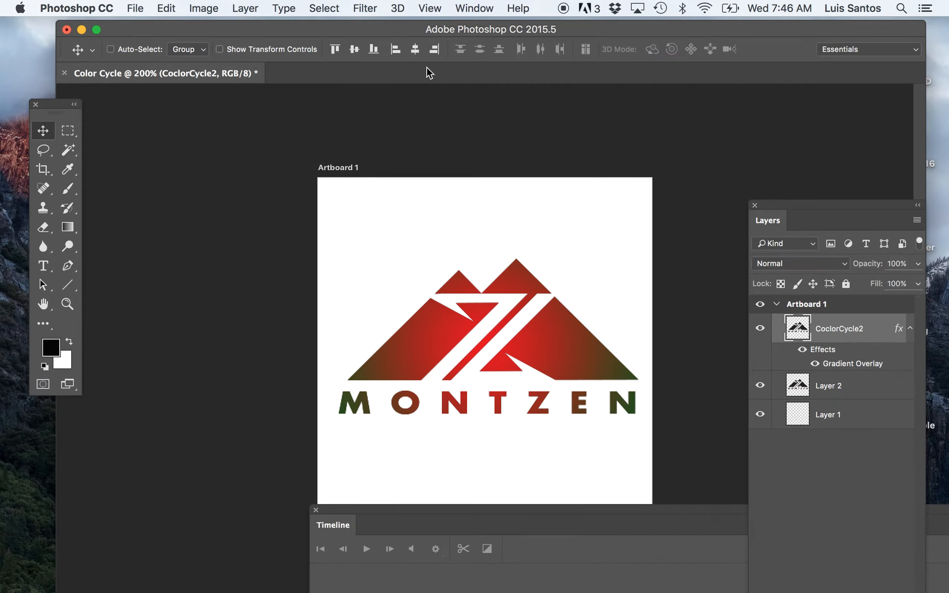
# Step: Duplicate the CoclorCycle2 layer within Artboard 1 and name the copy "CoclorCycle3"
pyautogui.click(247, 9)
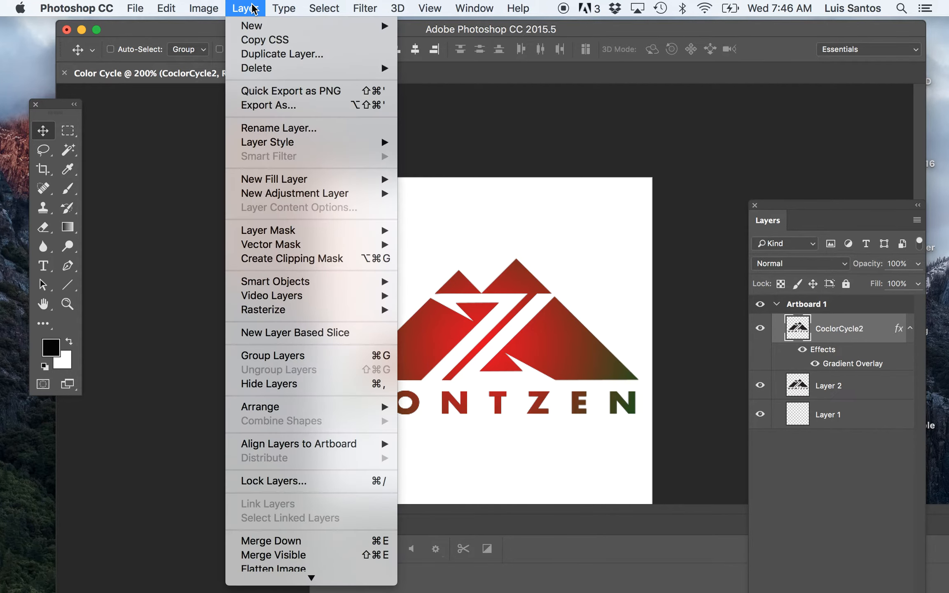
pyautogui.click(256, 54)
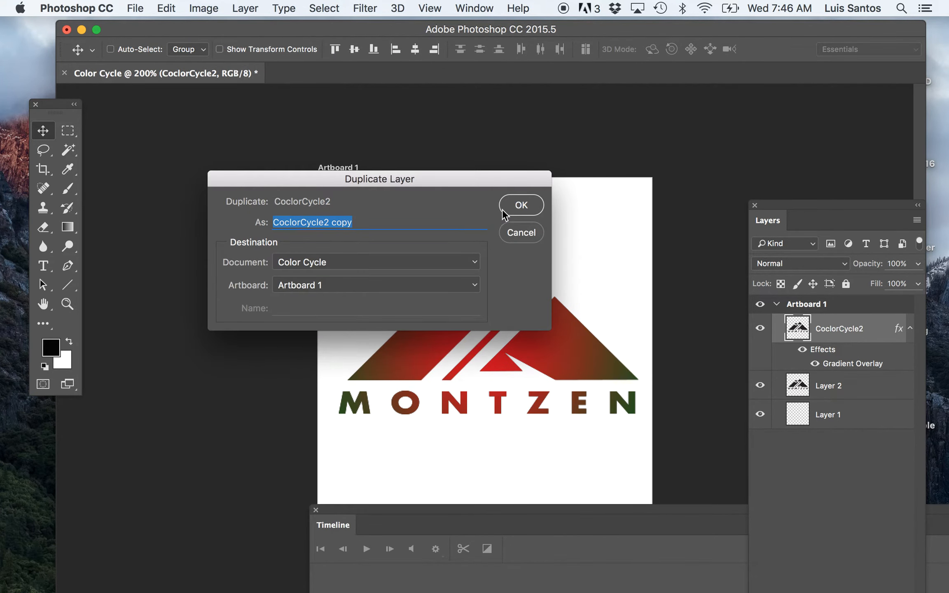
pyautogui.click(330, 222)
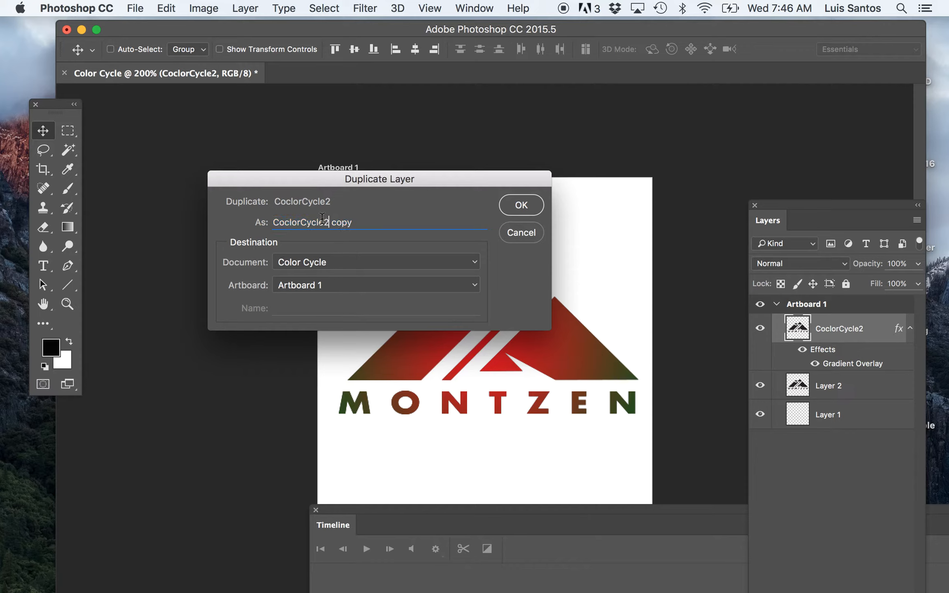
pyautogui.moveTo(324, 217); pyautogui.dragTo(356, 219)
pyautogui.write('3')
pyautogui.click(520, 212)
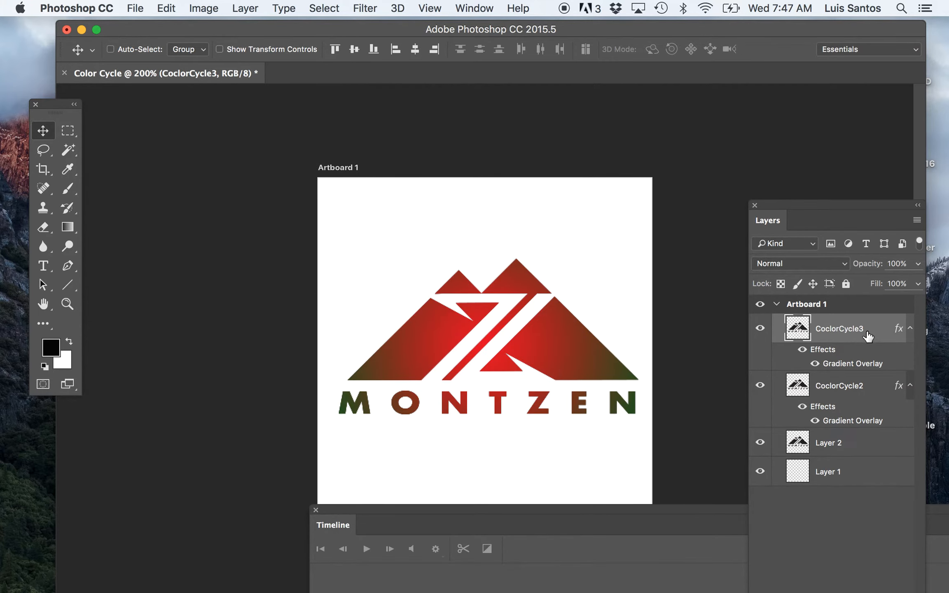
# Step: Change the Gradient Overlay of the CoclorCycle3 layer to the transparent rainbow preset
pyautogui.doubleClick(835, 365)
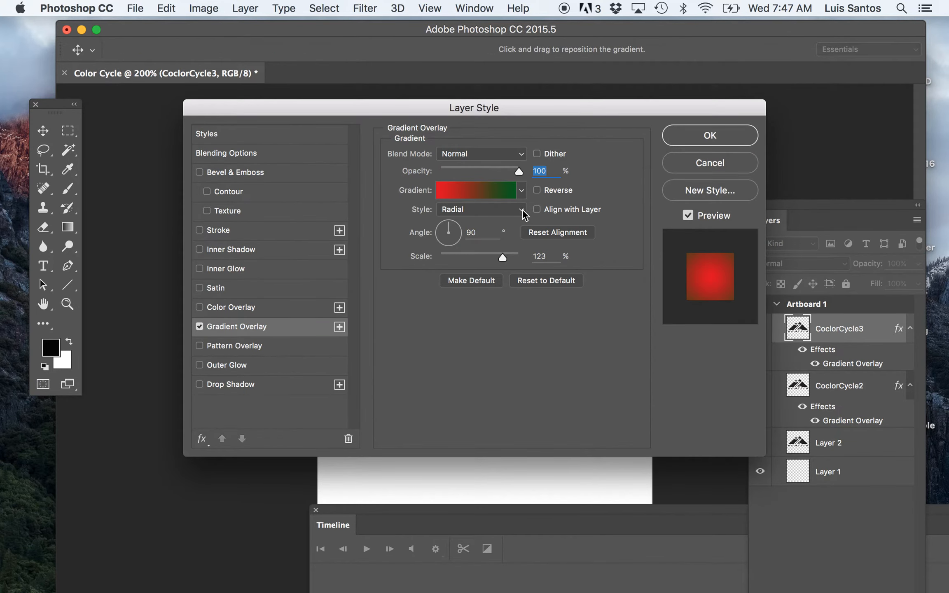
pyautogui.click(522, 192)
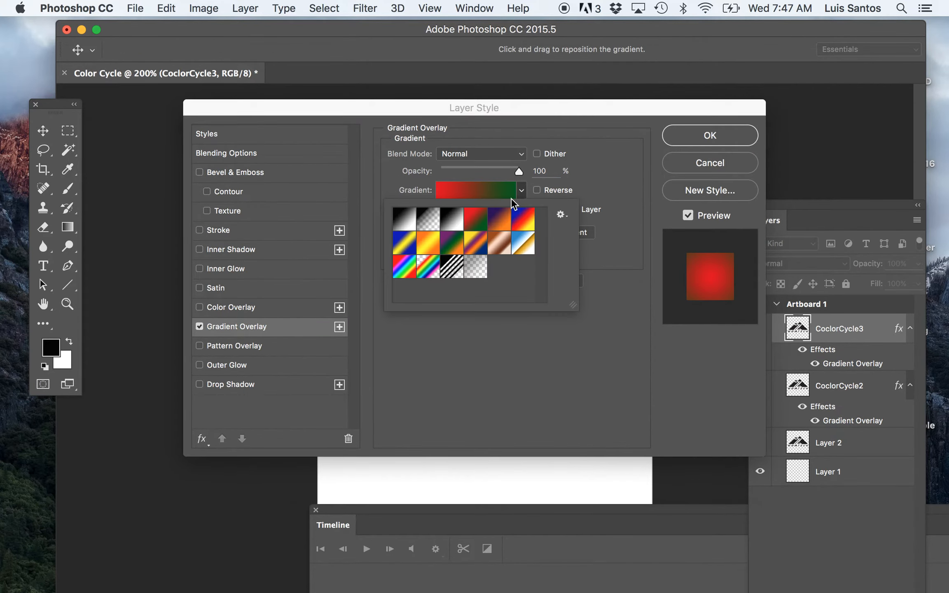
pyautogui.click(428, 267)
pyautogui.click(694, 128)
pyautogui.click(694, 130)
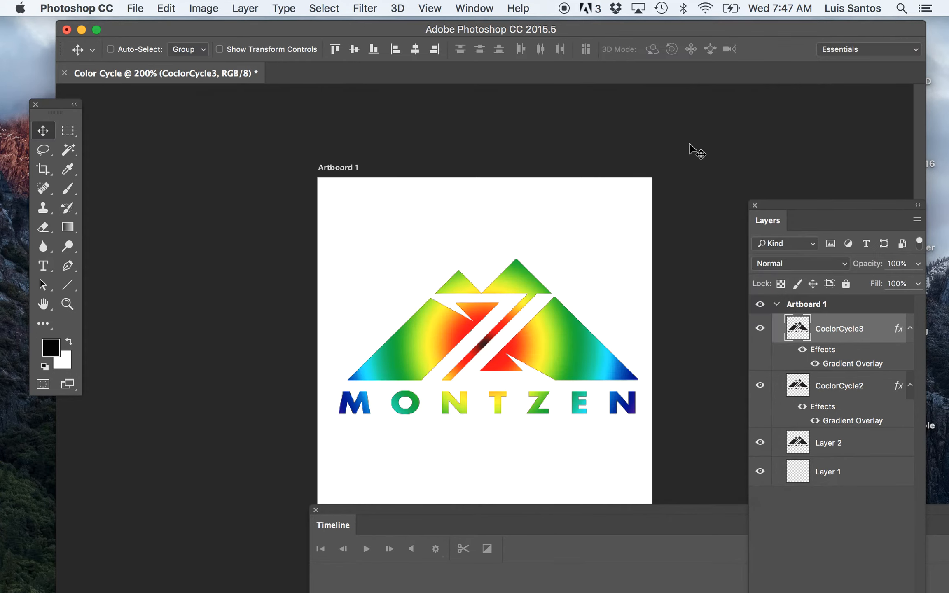
# Step: Set CoclorCycle3's Gradient Overlay style to Angle and its scale to 140%
pyautogui.doubleClick(837, 365)
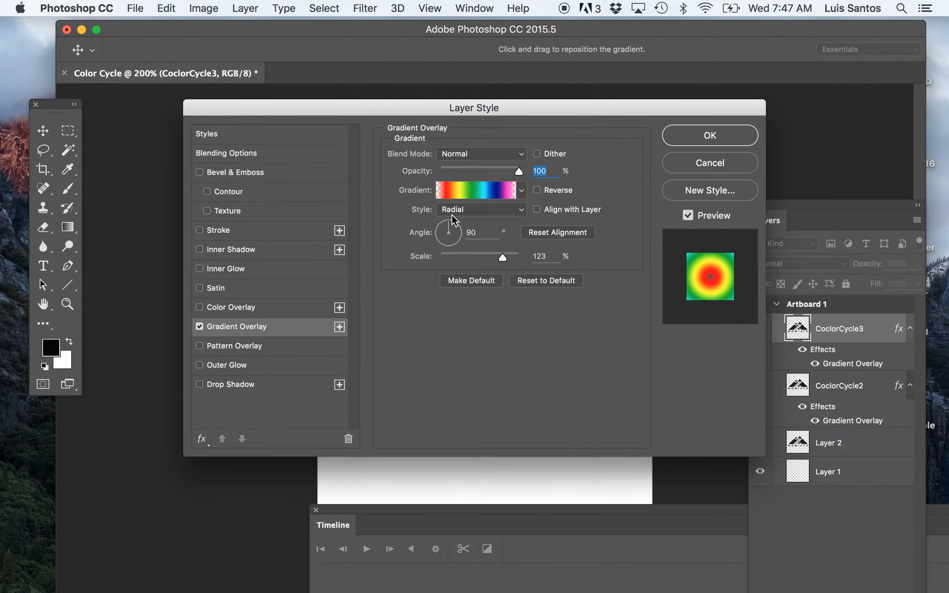
pyautogui.moveTo(524, 122); pyautogui.dragTo(474, 414)
pyautogui.click(489, 513)
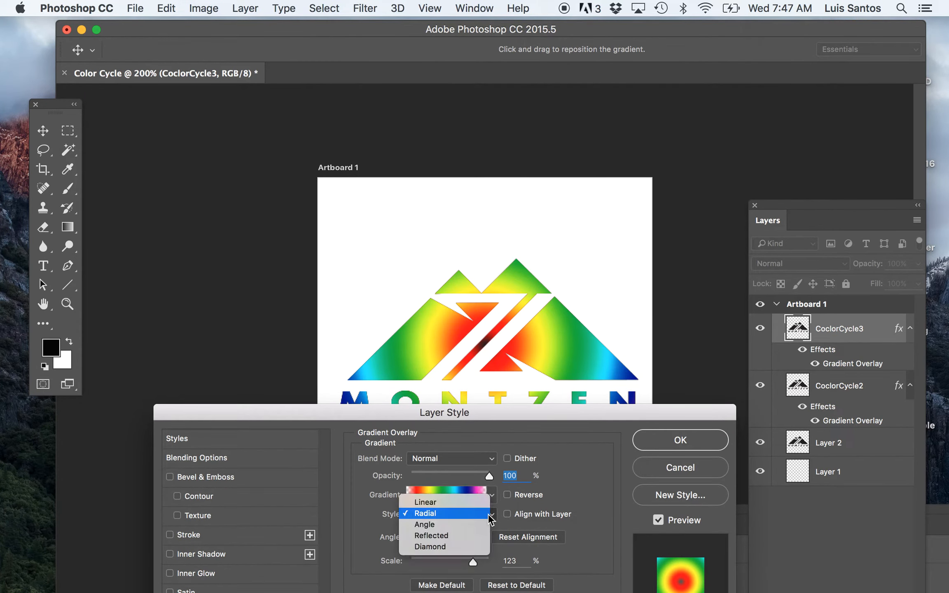
pyautogui.click(466, 524)
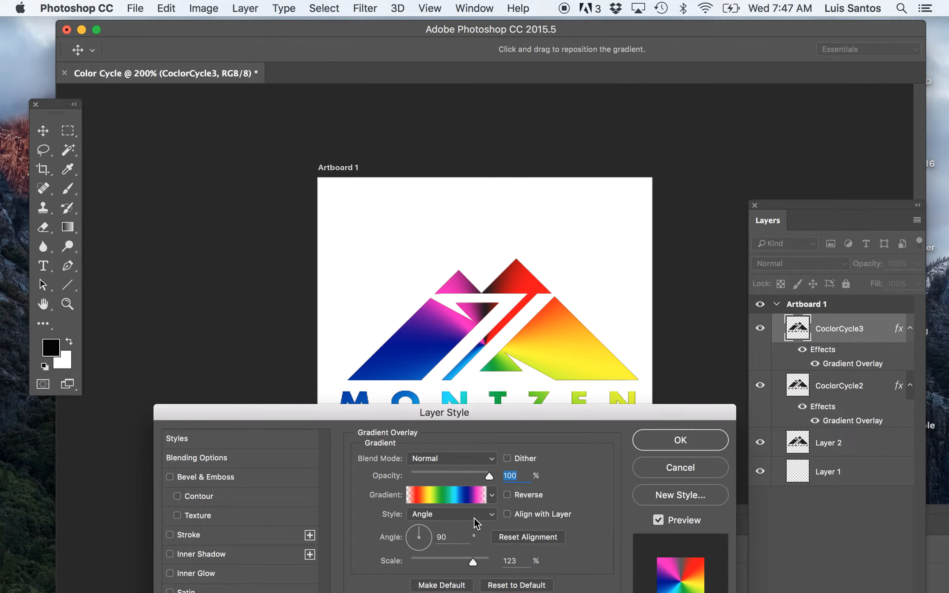
pyautogui.moveTo(477, 563)
pyautogui.mouseDown()
pyautogui.moveTo(459, 562)
pyautogui.moveTo(484, 567)
pyautogui.mouseUp()
pyautogui.moveTo(526, 409); pyautogui.dragTo(476, 462)
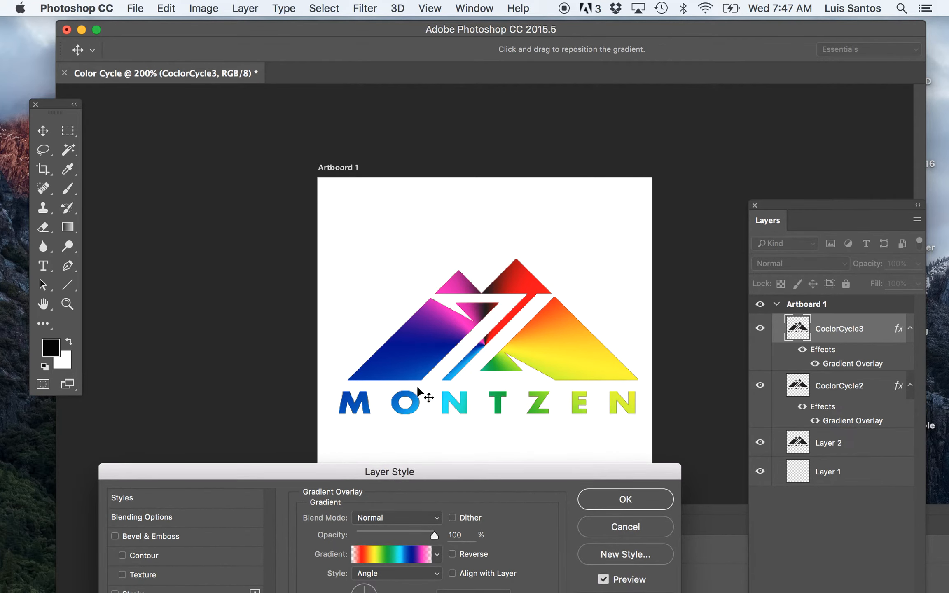
pyautogui.moveTo(506, 479); pyautogui.dragTo(306, 201)
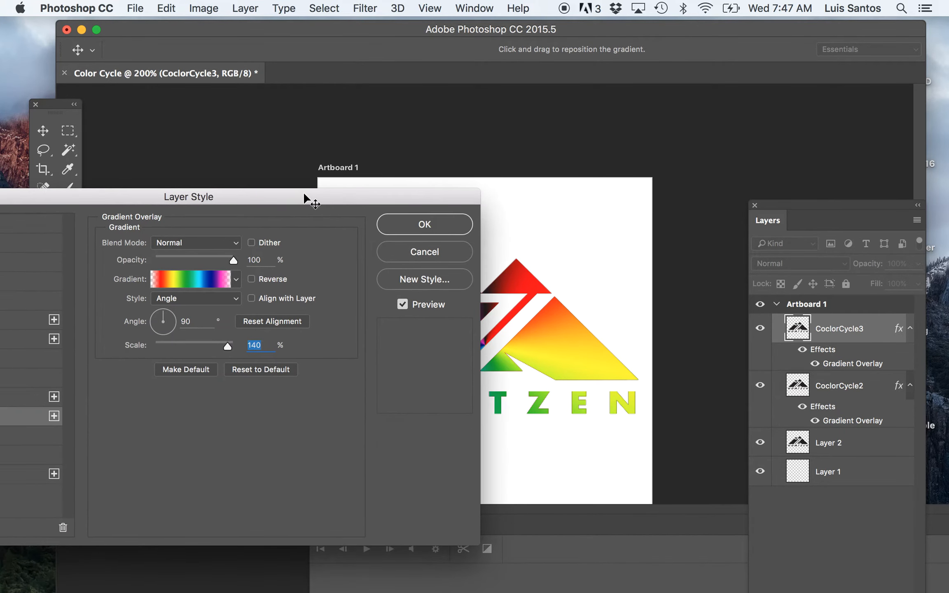
pyautogui.click(449, 226)
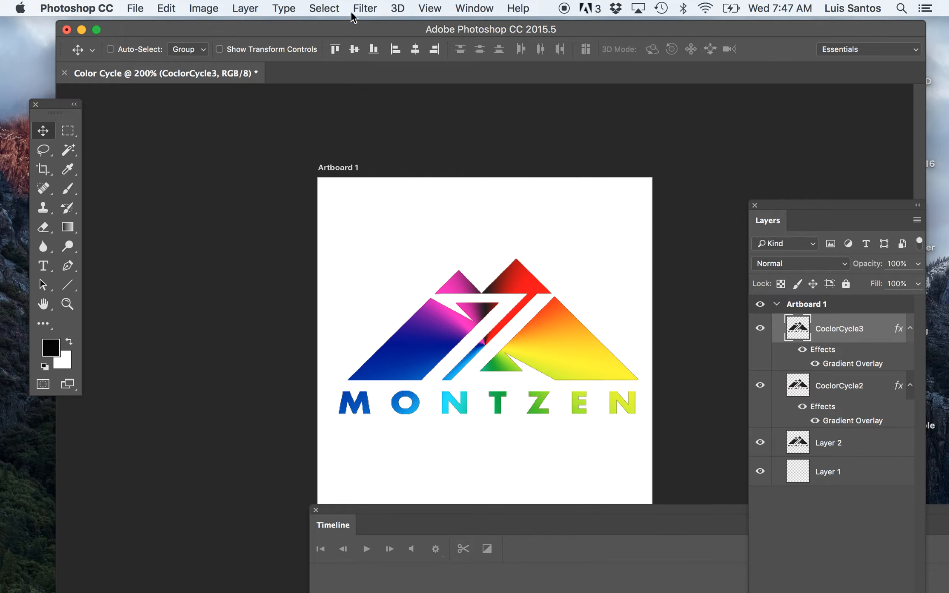
# Step: Duplicate the CoclorCycle3 layer within Artboard 1 and name the copy "CoclorCycle4"
pyautogui.click(324, 6)
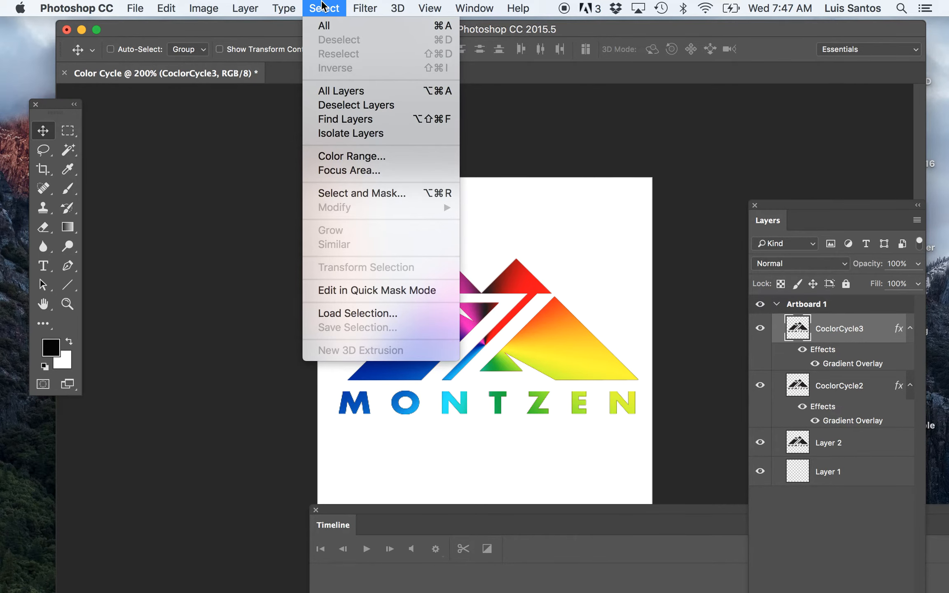
pyautogui.moveTo(278, 10)
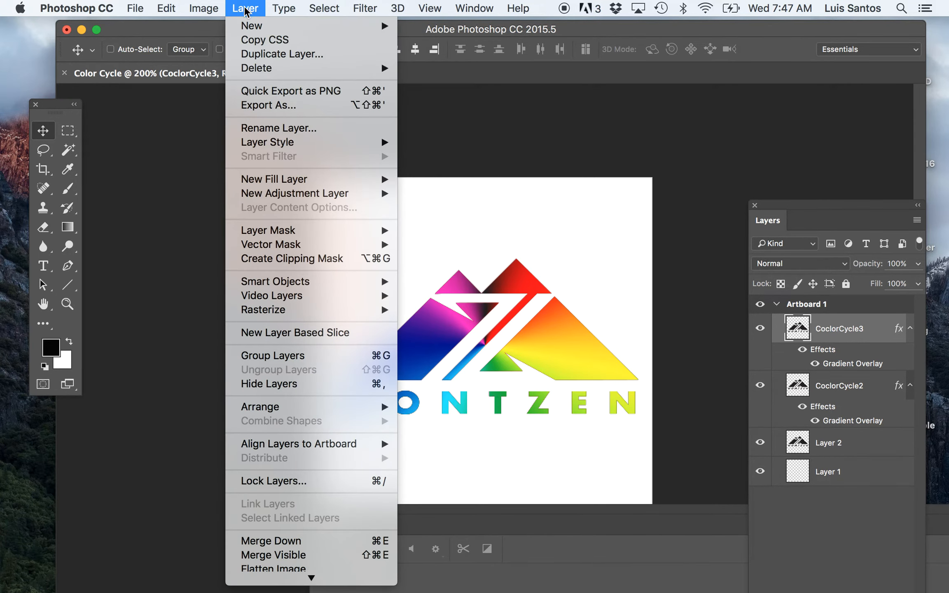
pyautogui.click(251, 54)
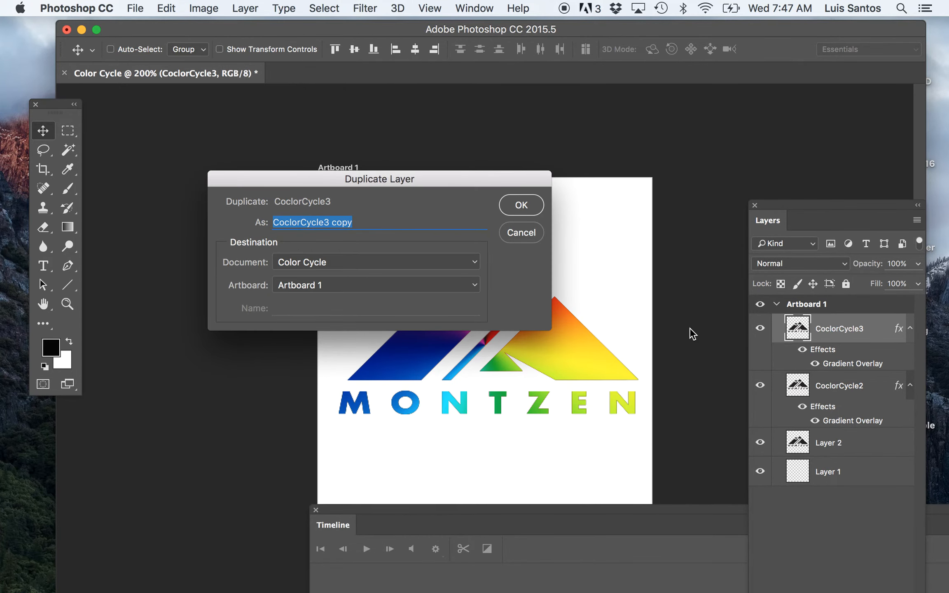
pyautogui.click(324, 218)
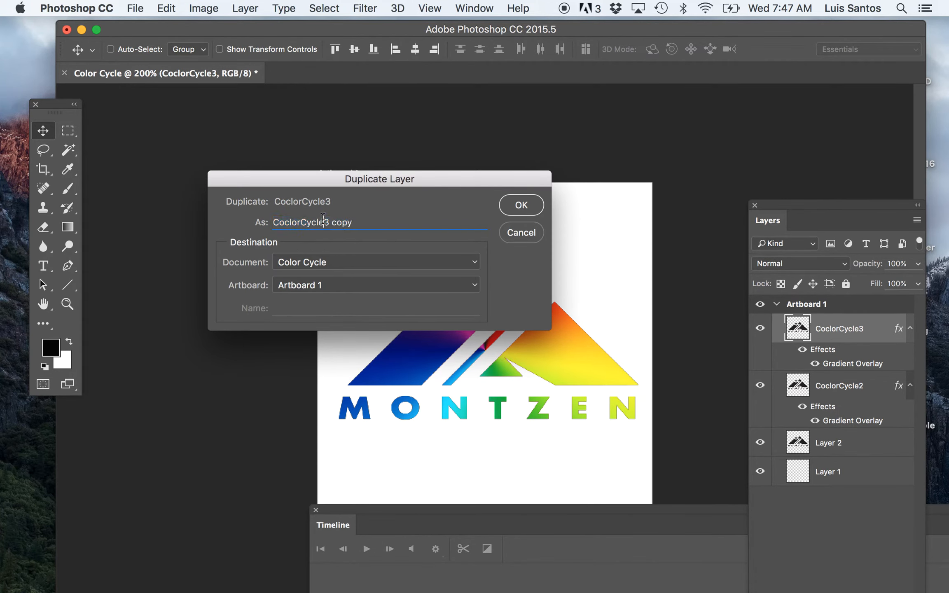
pyautogui.moveTo(331, 219); pyautogui.dragTo(365, 220)
pyautogui.write('4')
pyautogui.click(521, 206)
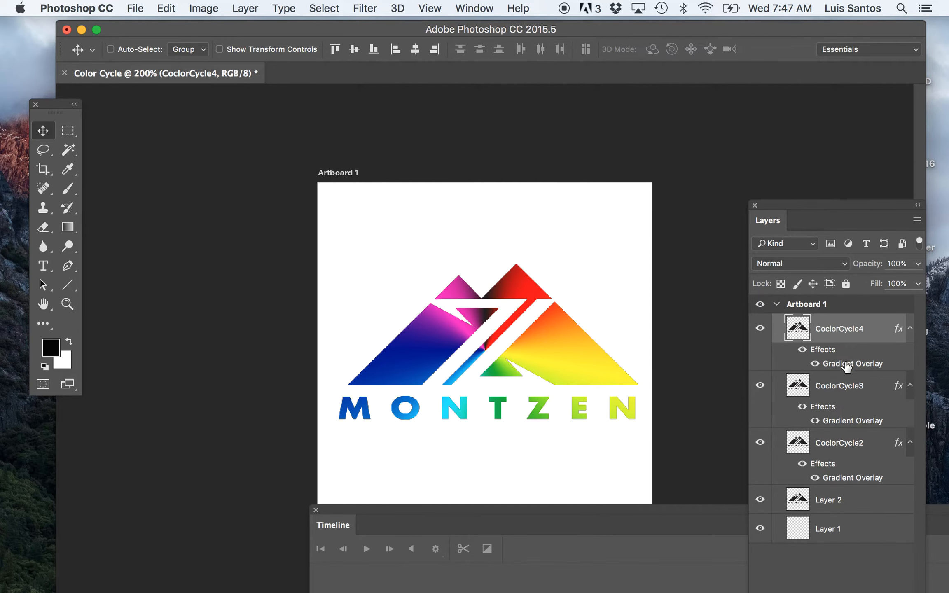
# Step: Try the spectrum preset on CoclorCycle4's Gradient Overlay, then apply the blue-red-yellow preset instead
pyautogui.doubleClick(847, 364)
pyautogui.click(522, 190)
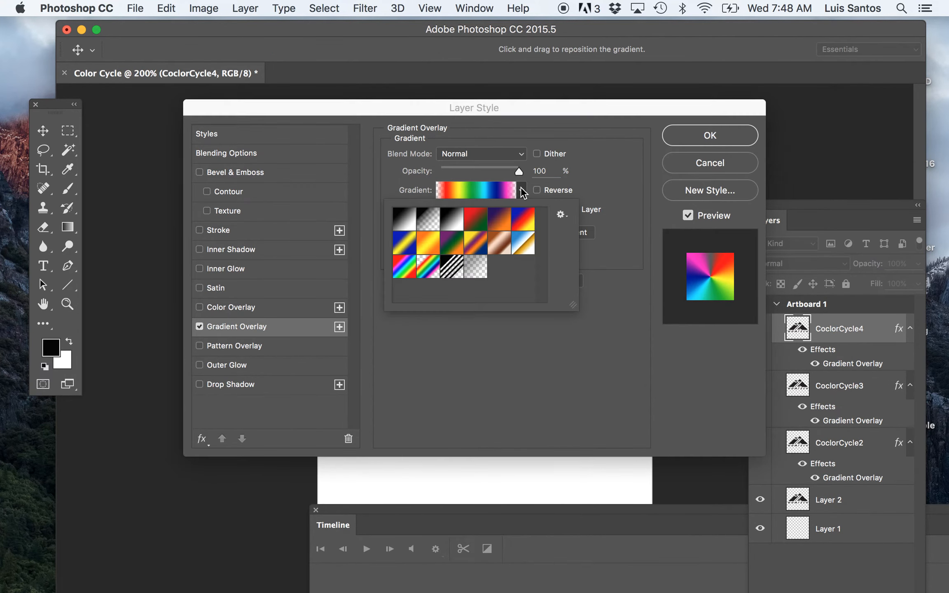
pyautogui.click(414, 264)
pyautogui.moveTo(548, 111); pyautogui.dragTo(556, 324)
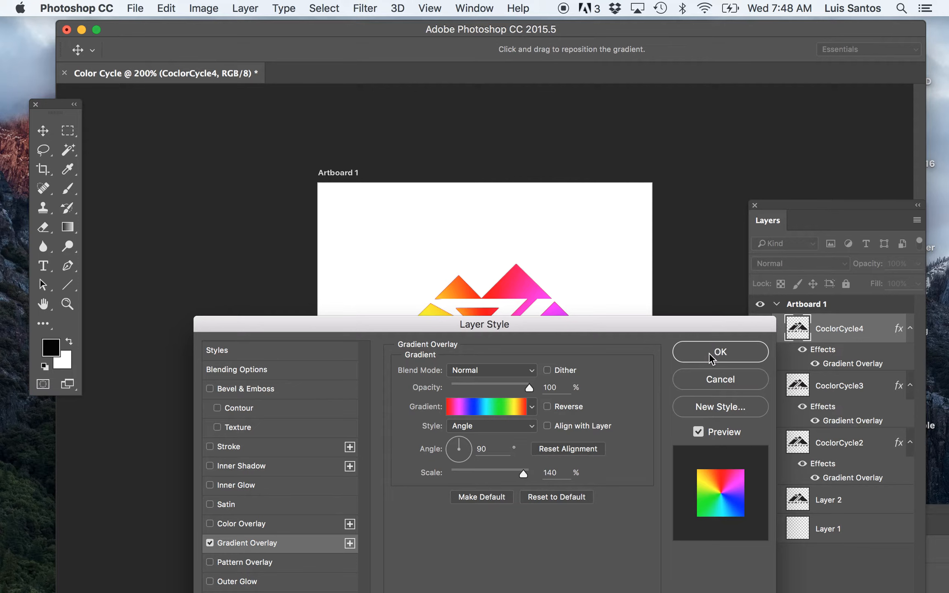
pyautogui.click(532, 408)
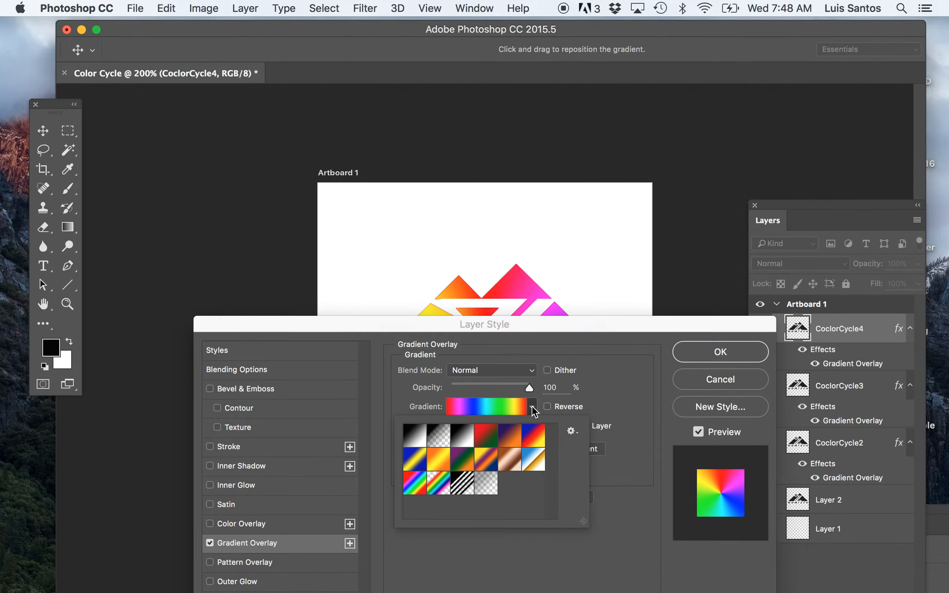
pyautogui.click(534, 435)
pyautogui.moveTo(619, 330); pyautogui.dragTo(561, 441)
pyautogui.click(683, 463)
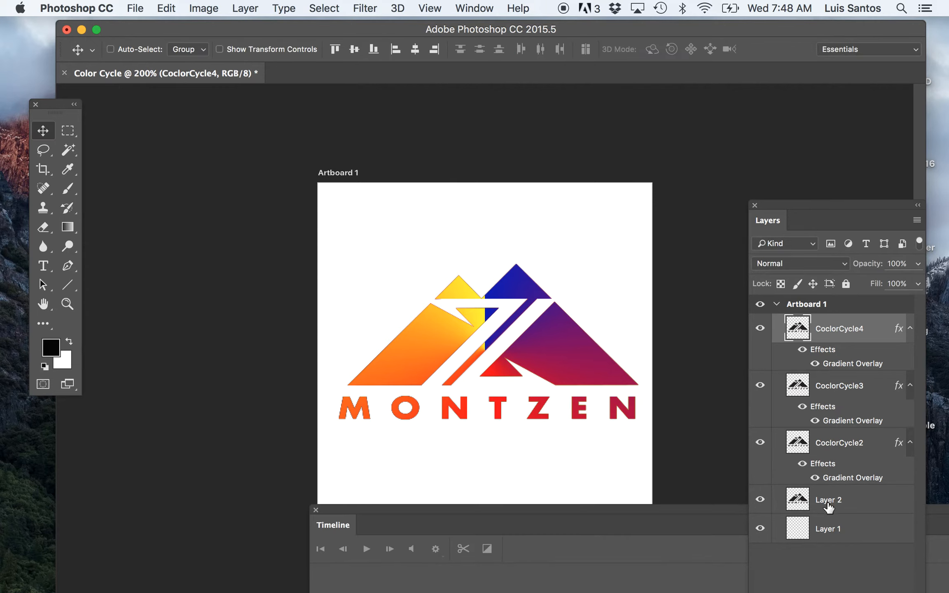
# Step: Hide the CoclorCycle2, CoclorCycle3 and CoclorCycle4 layers, leaving the black logo on Layer 2 showing
pyautogui.click(760, 443)
pyautogui.click(761, 386)
pyautogui.click(761, 330)
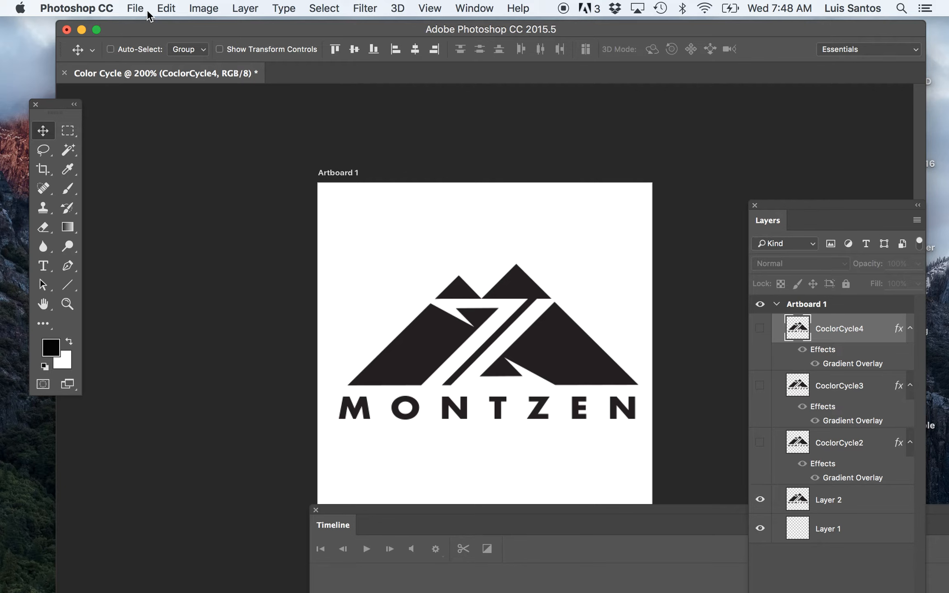
# Step: Start a quick PNG export of the black logo artboard and name the file "ColorCycle.png"
pyautogui.click(134, 9)
pyautogui.moveTo(263, 213)
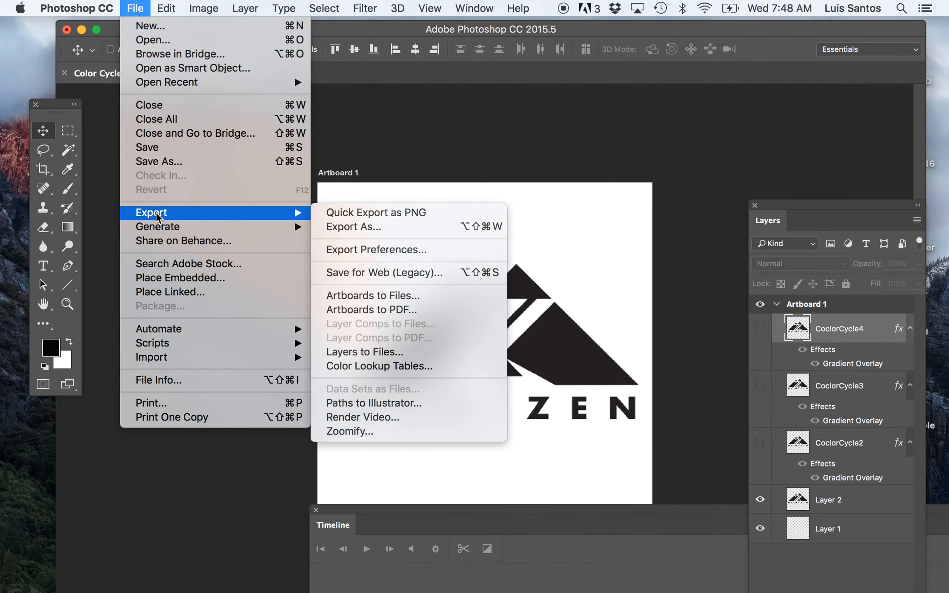
pyautogui.click(350, 213)
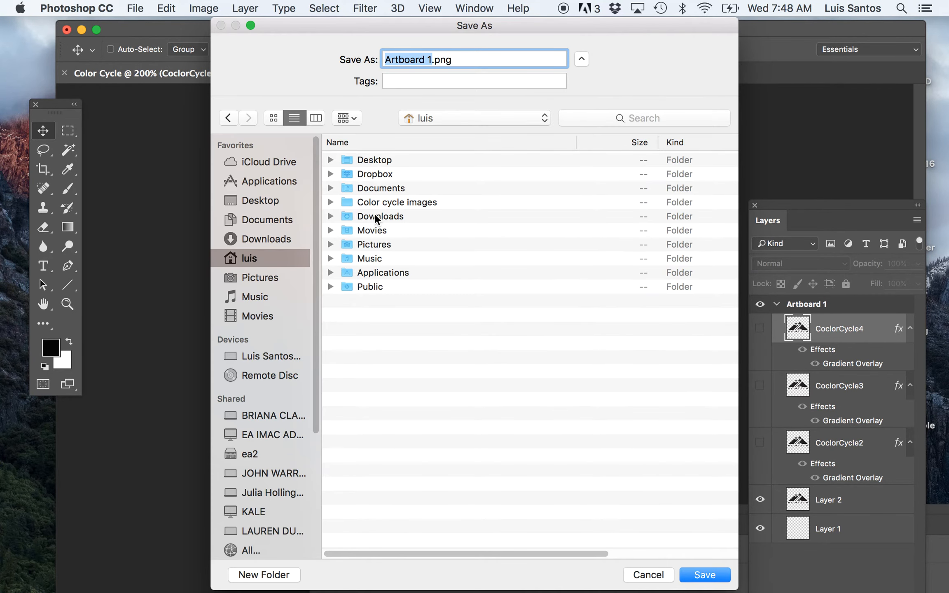
pyautogui.click(431, 59)
pyautogui.moveTo(433, 59); pyautogui.dragTo(370, 54)
pyautogui.write('ColorCycle')
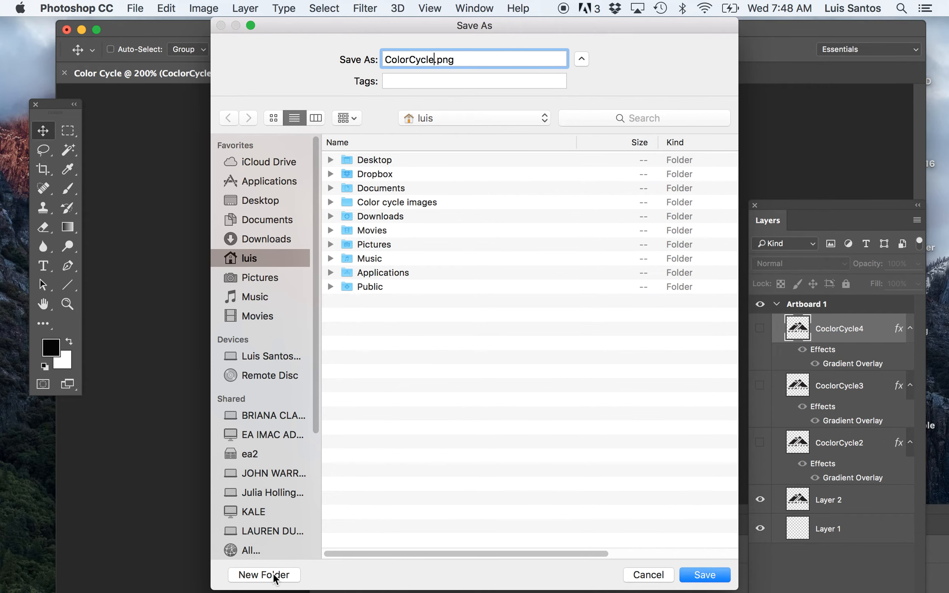
# Step: Create a "Color Cycle Images" folder on the Desktop and save ColorCycle.png in it
pyautogui.click(256, 199)
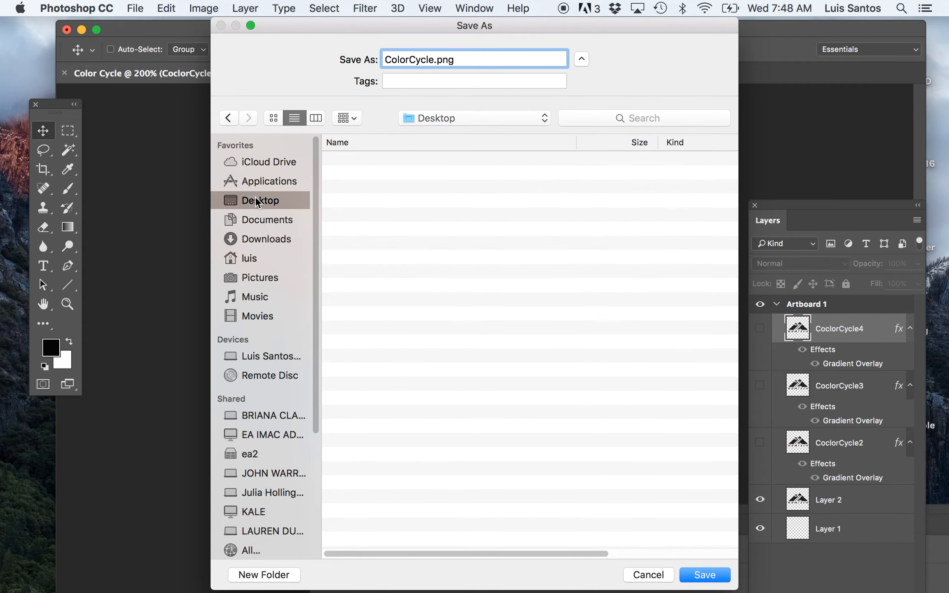
pyautogui.click(252, 577)
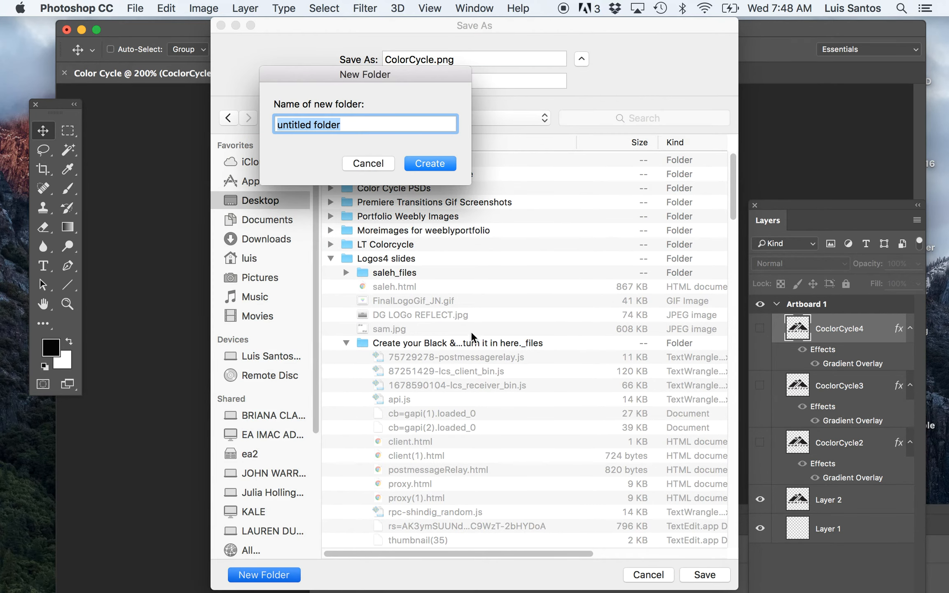
pyautogui.write('Color')
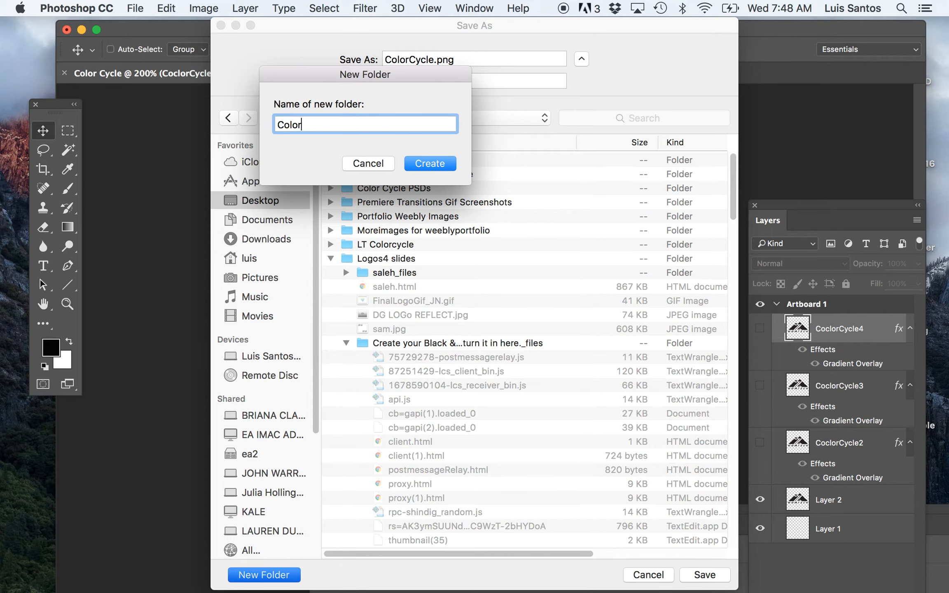
pyautogui.write('Cycle Images')
pyautogui.click(302, 123)
pyautogui.click(424, 164)
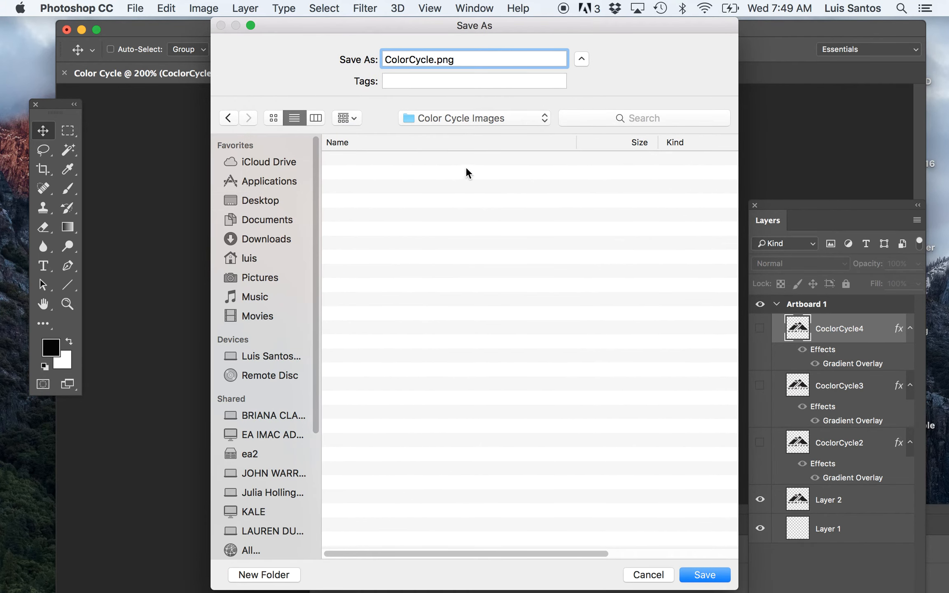
pyautogui.click(705, 576)
pyautogui.moveTo(537, 110); pyautogui.dragTo(551, 468)
pyautogui.click(700, 334)
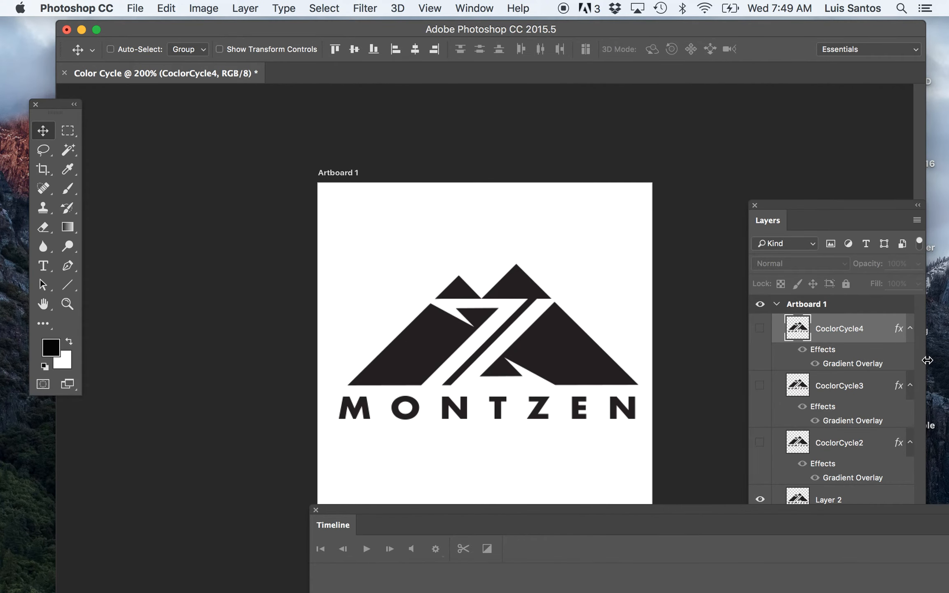
# Step: Show the CoclorCycle2 layer and quick-export the artboard as "ColorCycle2.png" into the Color Cycle Images folder
pyautogui.moveTo(834, 206); pyautogui.dragTo(822, 159)
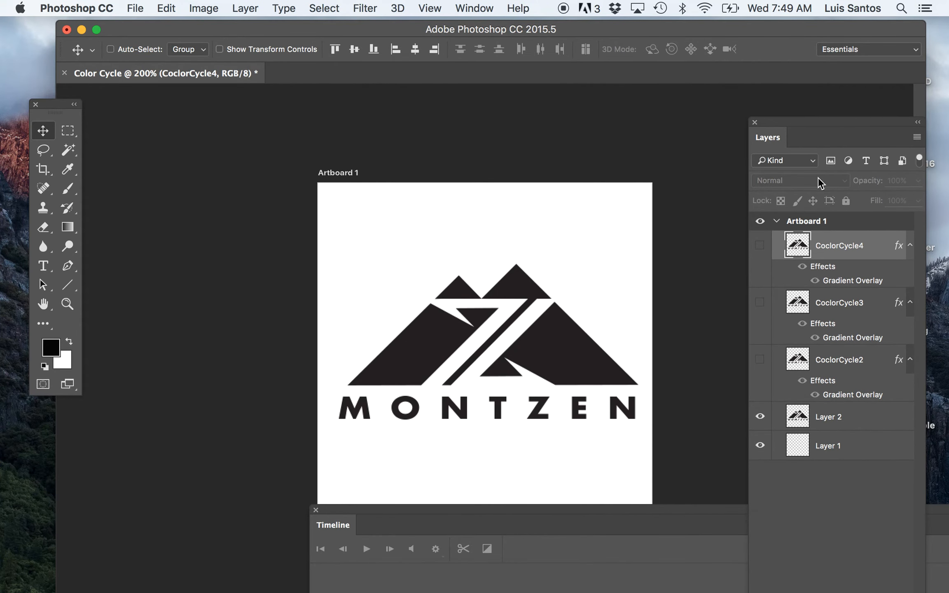
pyautogui.click(760, 361)
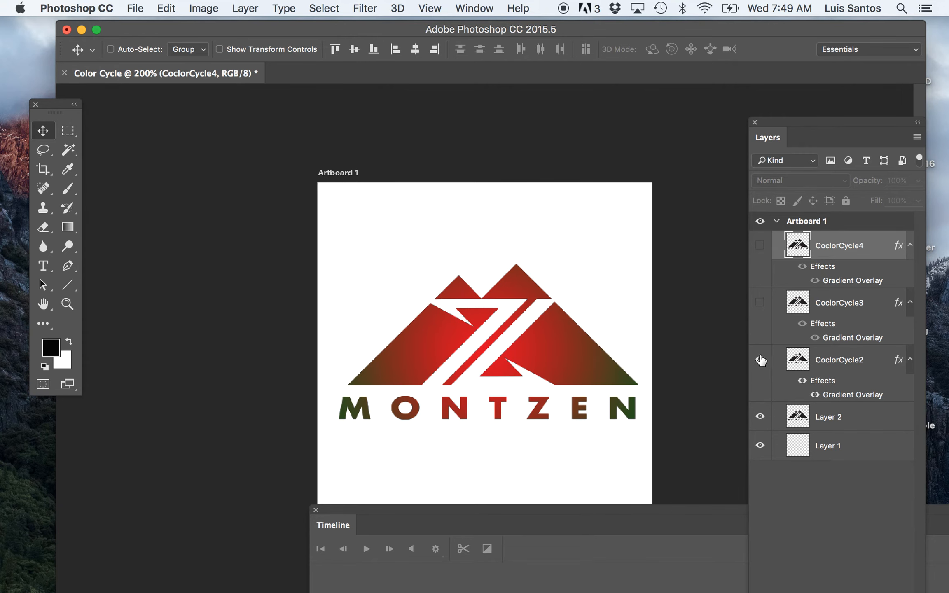
pyautogui.click(136, 8)
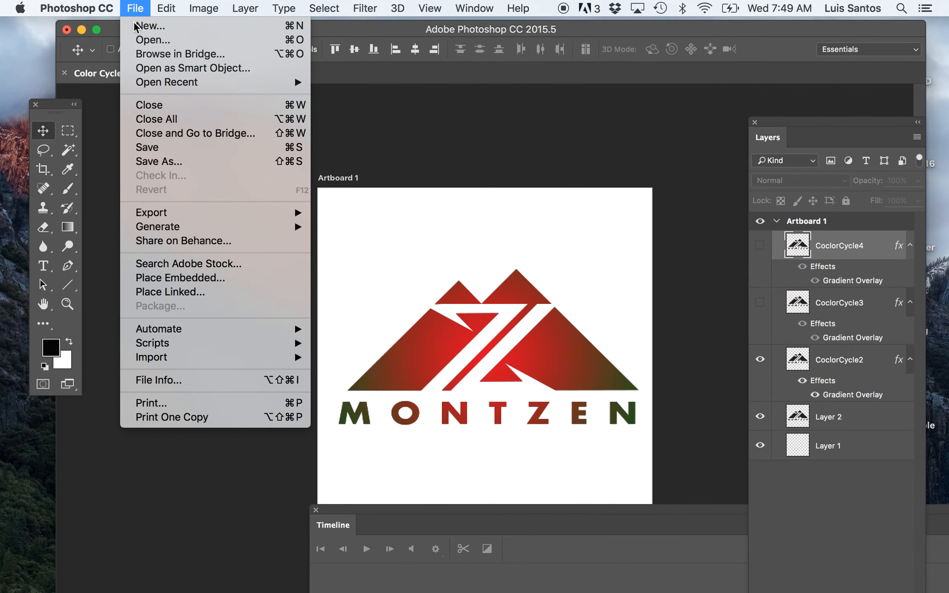
pyautogui.moveTo(186, 213)
pyautogui.click(392, 214)
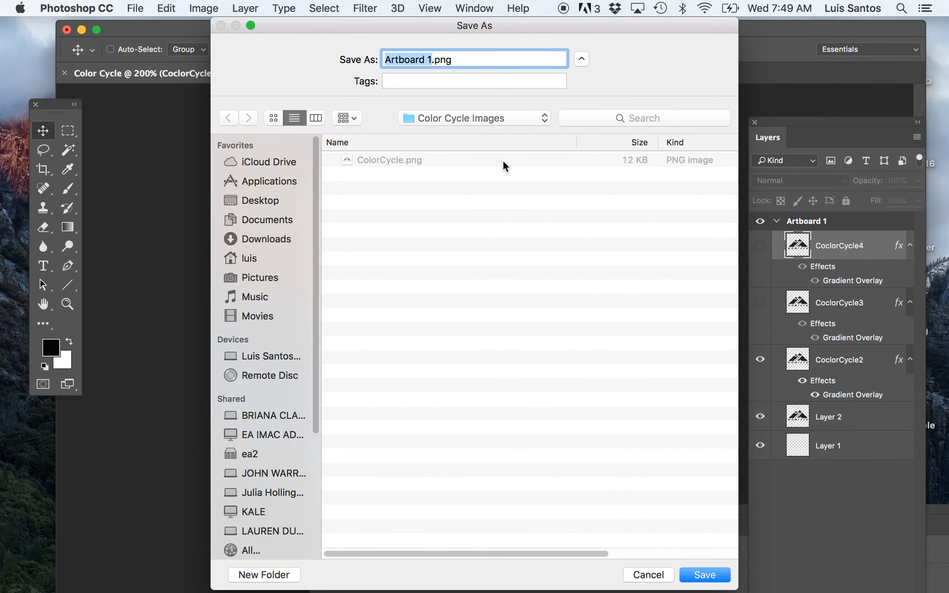
pyautogui.click(372, 160)
pyautogui.click(433, 59)
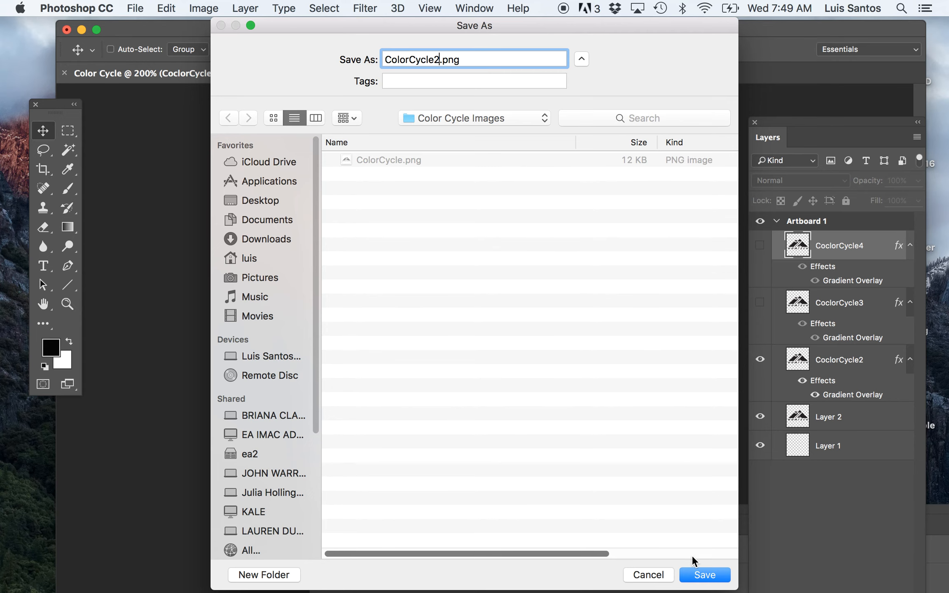
pyautogui.click(705, 577)
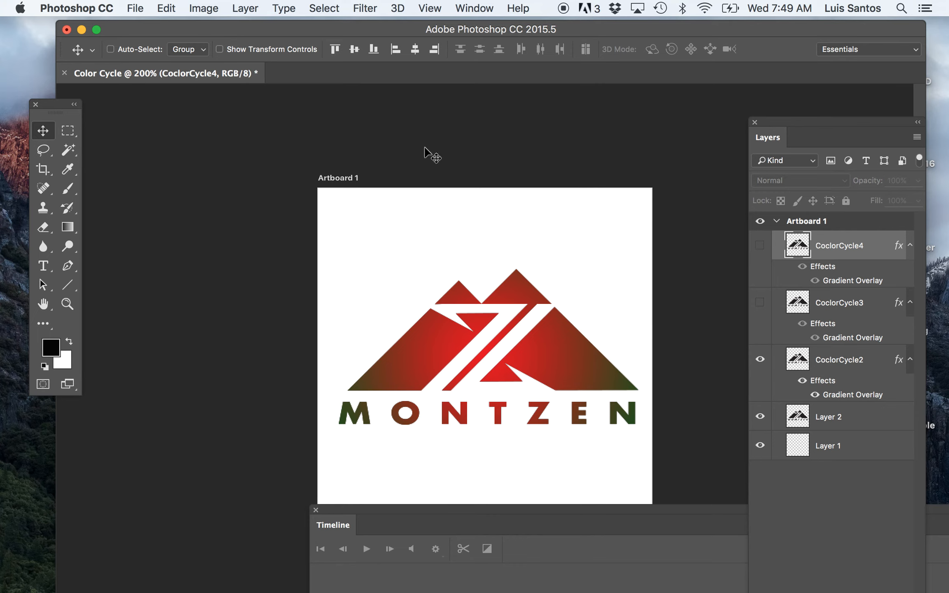
# Step: Show the CoclorCycle3 layer and quick-export the artboard as "ColorCycle3.png" into the Color Cycle Images folder
pyautogui.click(761, 304)
pyautogui.click(136, 11)
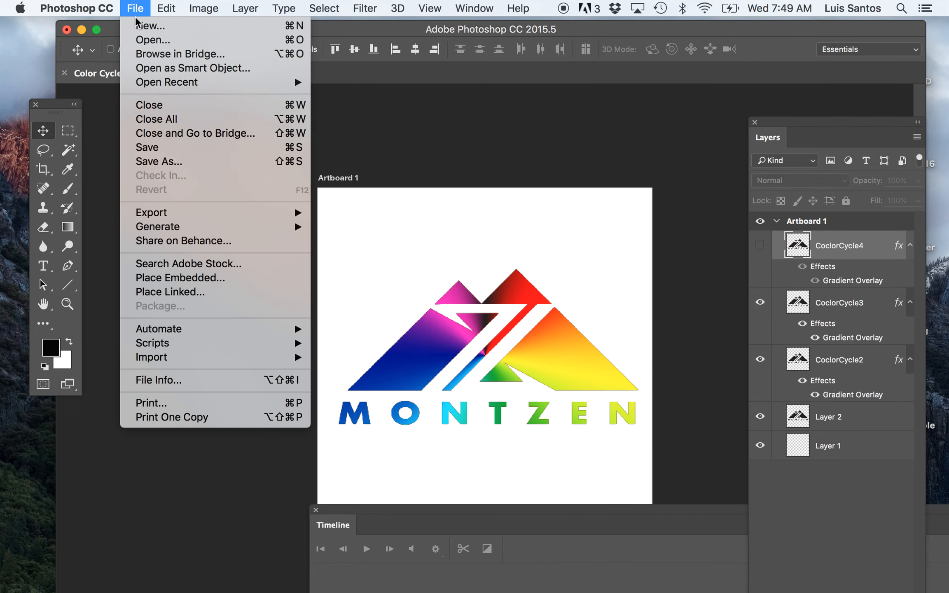
pyautogui.moveTo(175, 216)
pyautogui.click(361, 211)
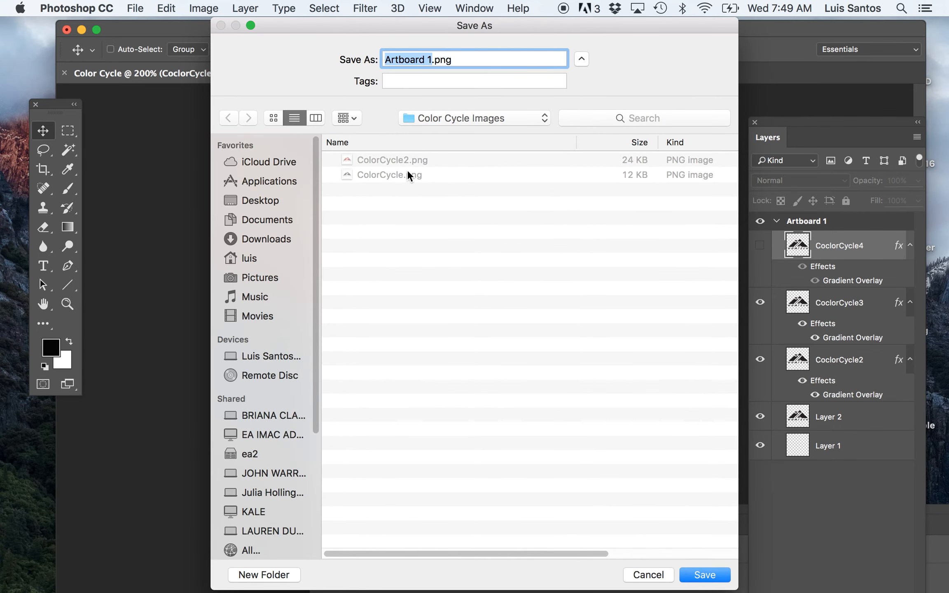
pyautogui.click(404, 159)
pyautogui.click(439, 61)
pyautogui.press('BackSpace')
pyautogui.write('3')
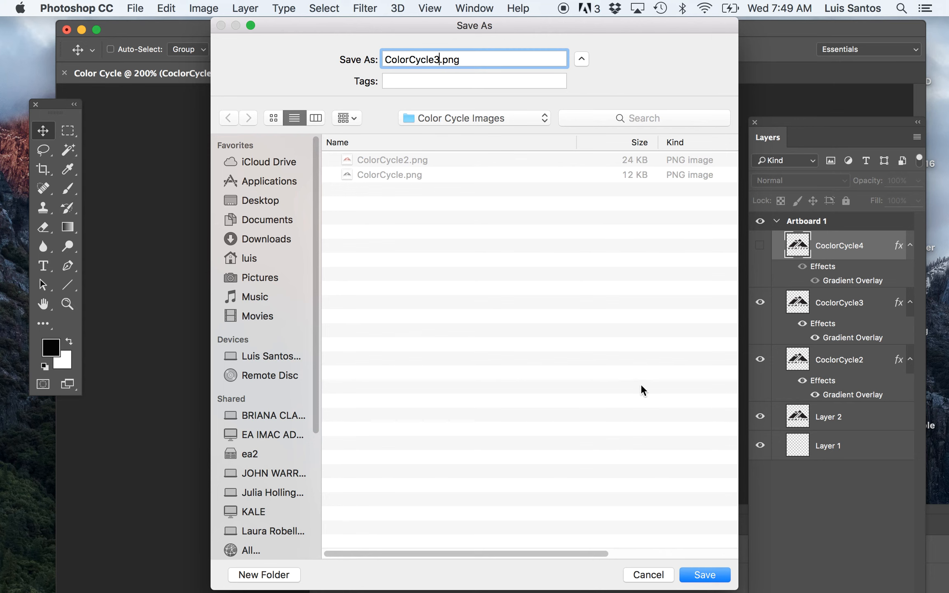
pyautogui.click(705, 575)
# Step: Show the CoclorCycle4 layer and quick-export the artboard as "ColorCycle4.png" into the Color Cycle Images folder
pyautogui.click(760, 245)
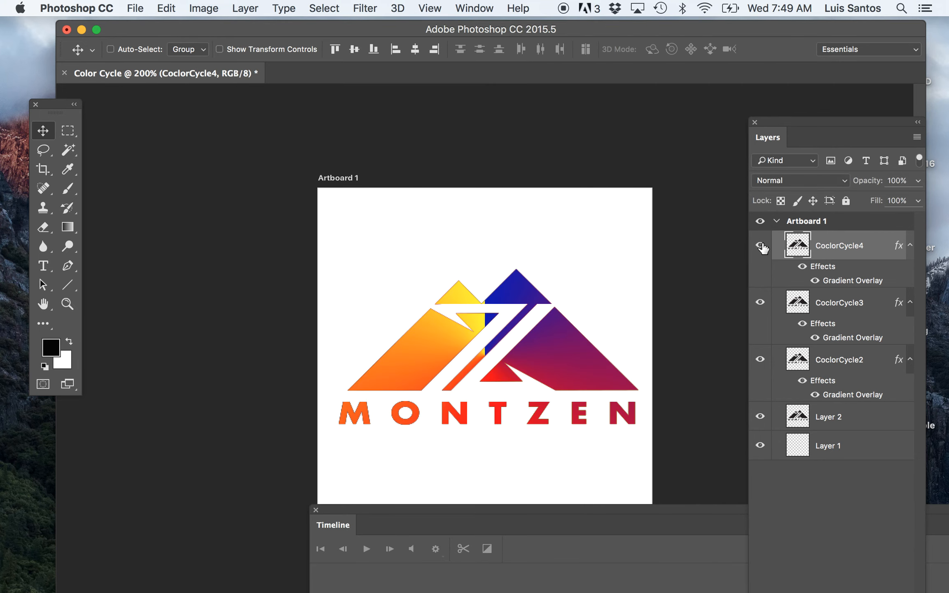
pyautogui.click(131, 6)
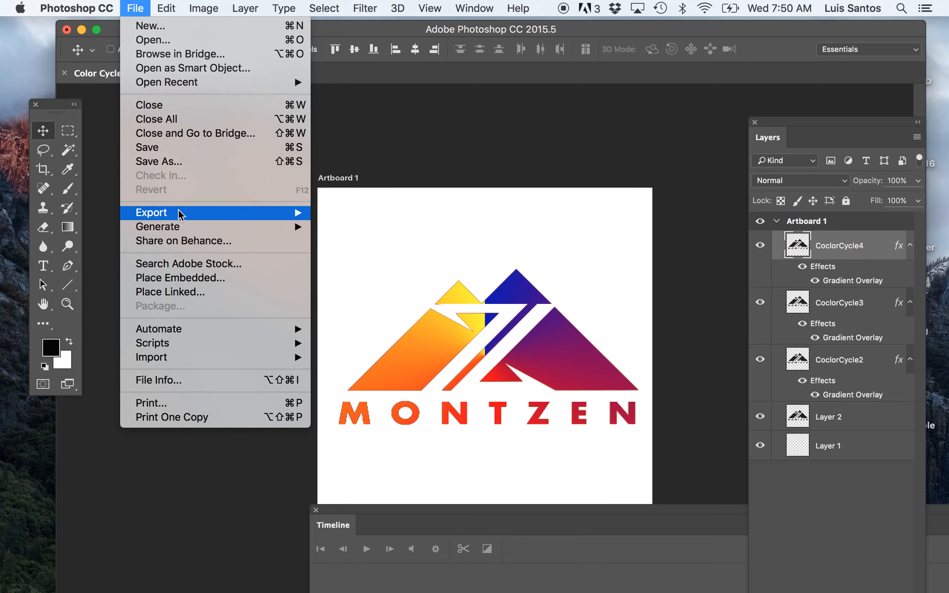
pyautogui.moveTo(182, 212)
pyautogui.click(377, 212)
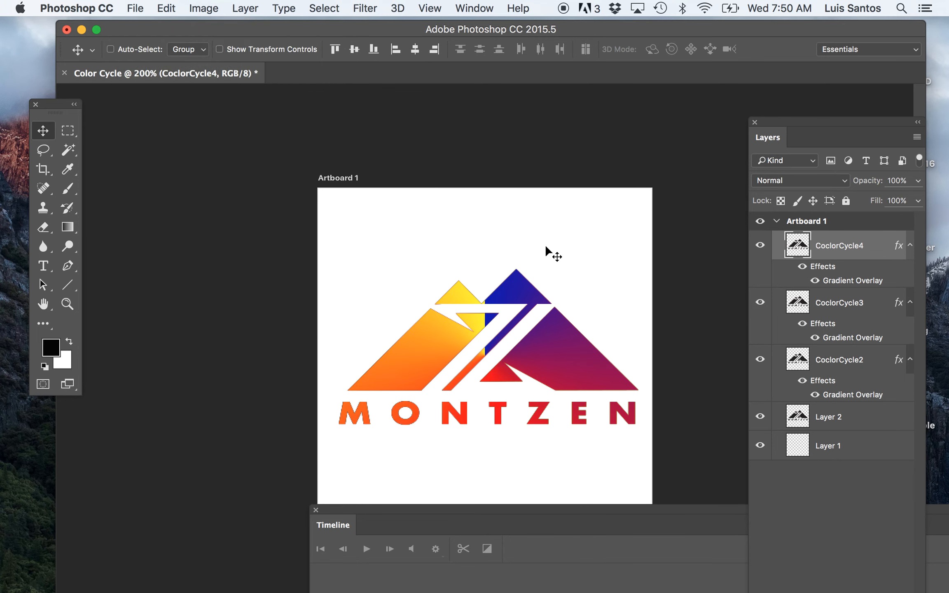
pyautogui.write('ColorCycle3')
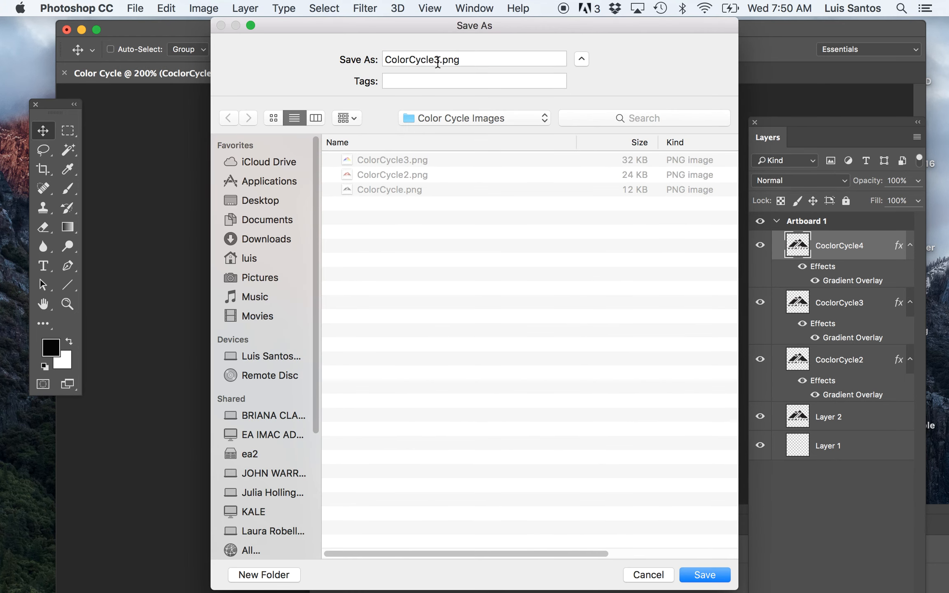
pyautogui.press('BackSpace')
pyautogui.write('4')
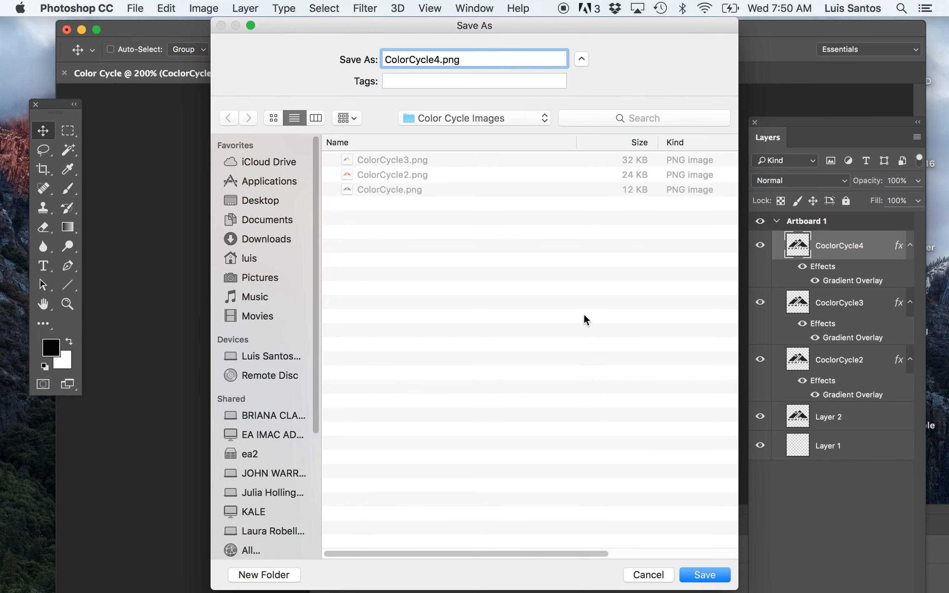
pyautogui.click(698, 577)
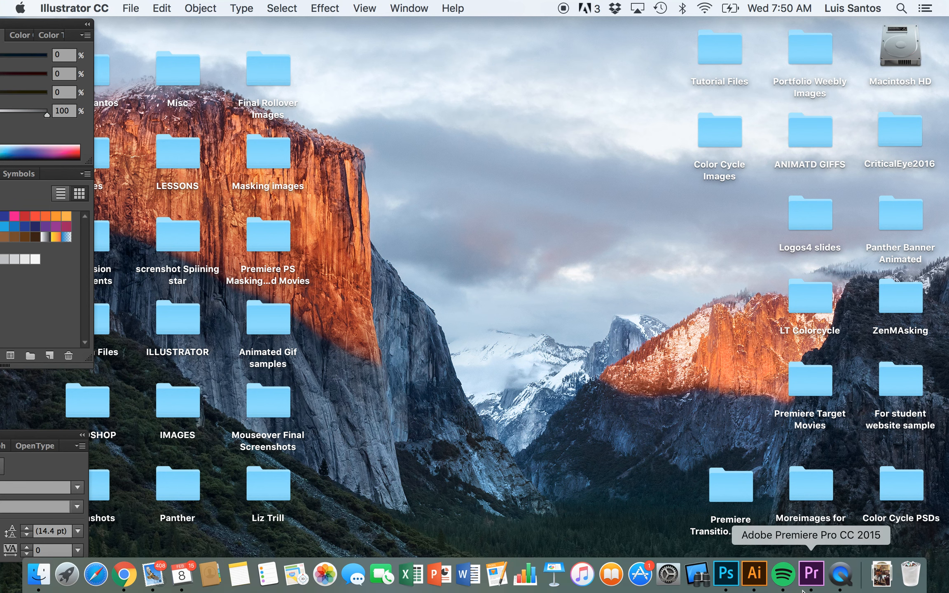
# Step: Switch to Premiere Pro and create a new project named "ColorCycle" in the Documents folder
pyautogui.click(811, 579)
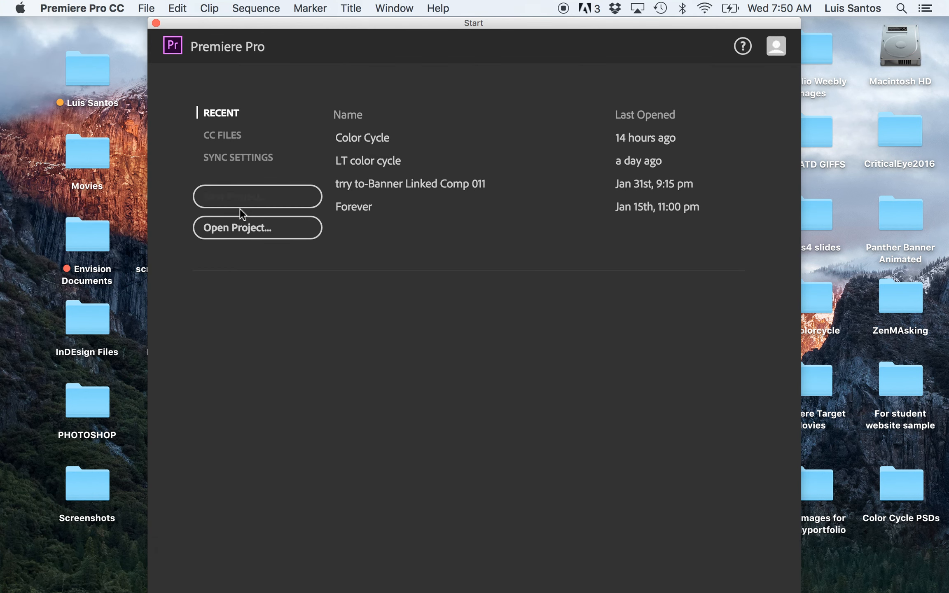
pyautogui.click(247, 199)
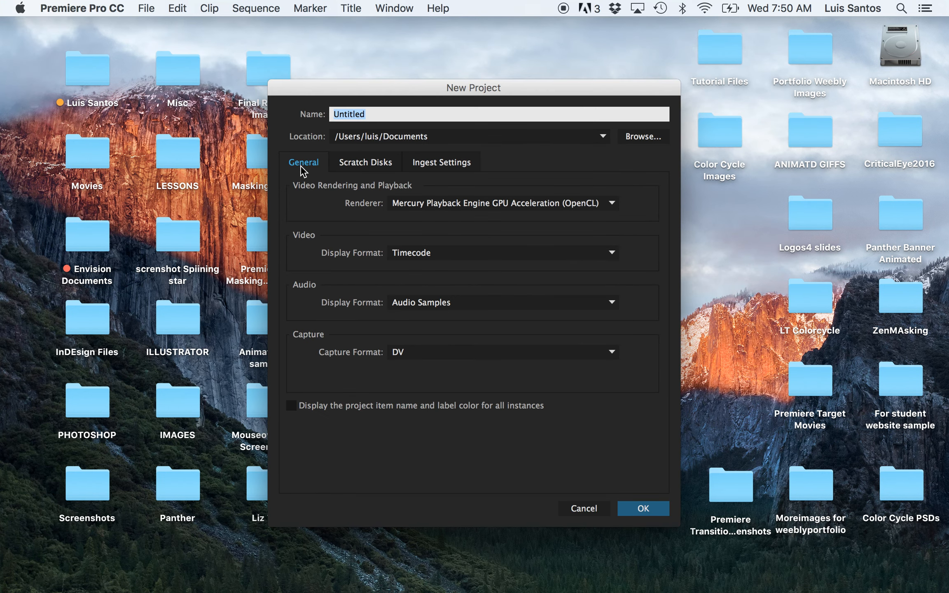
pyautogui.write('Colo')
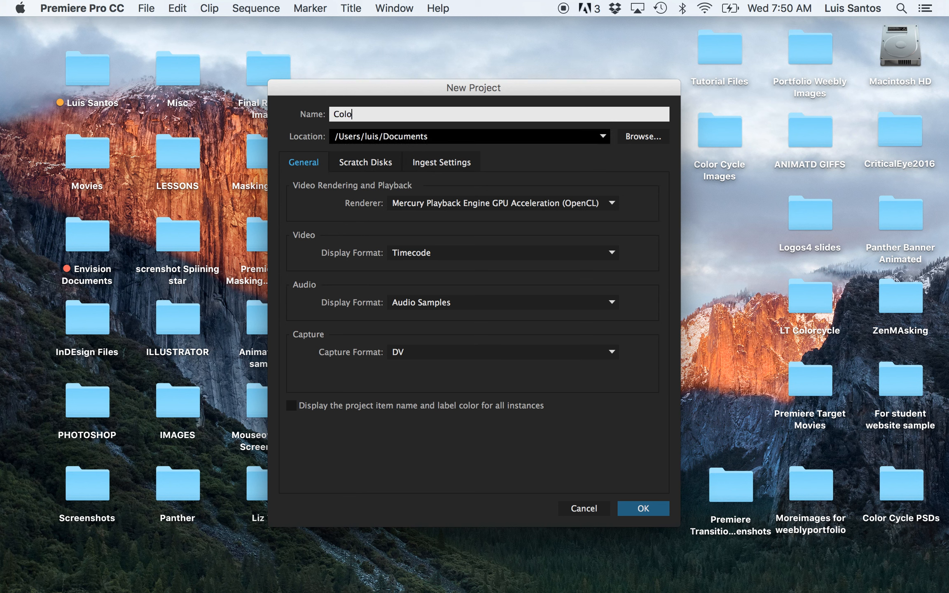
pyautogui.write('rCycle')
pyautogui.click(644, 509)
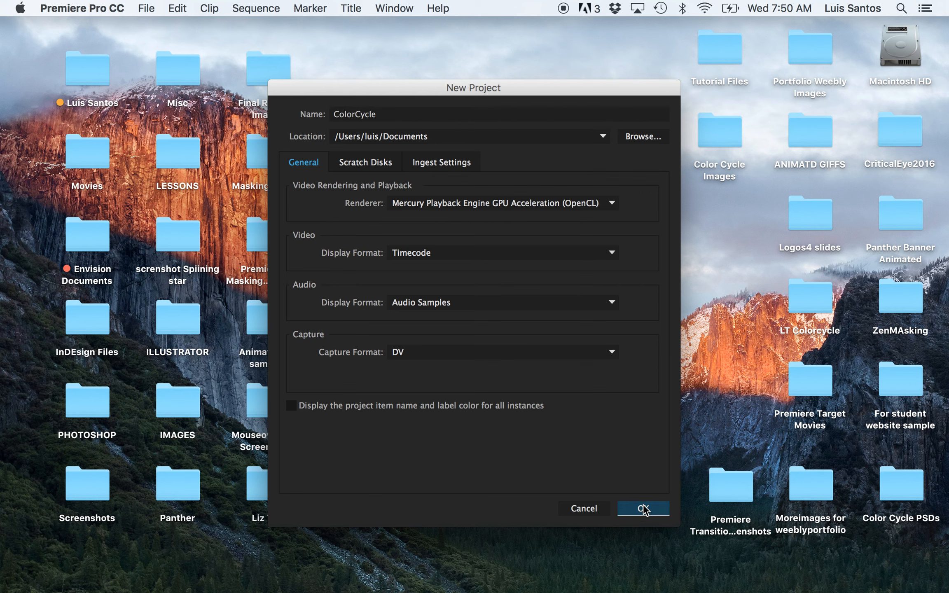